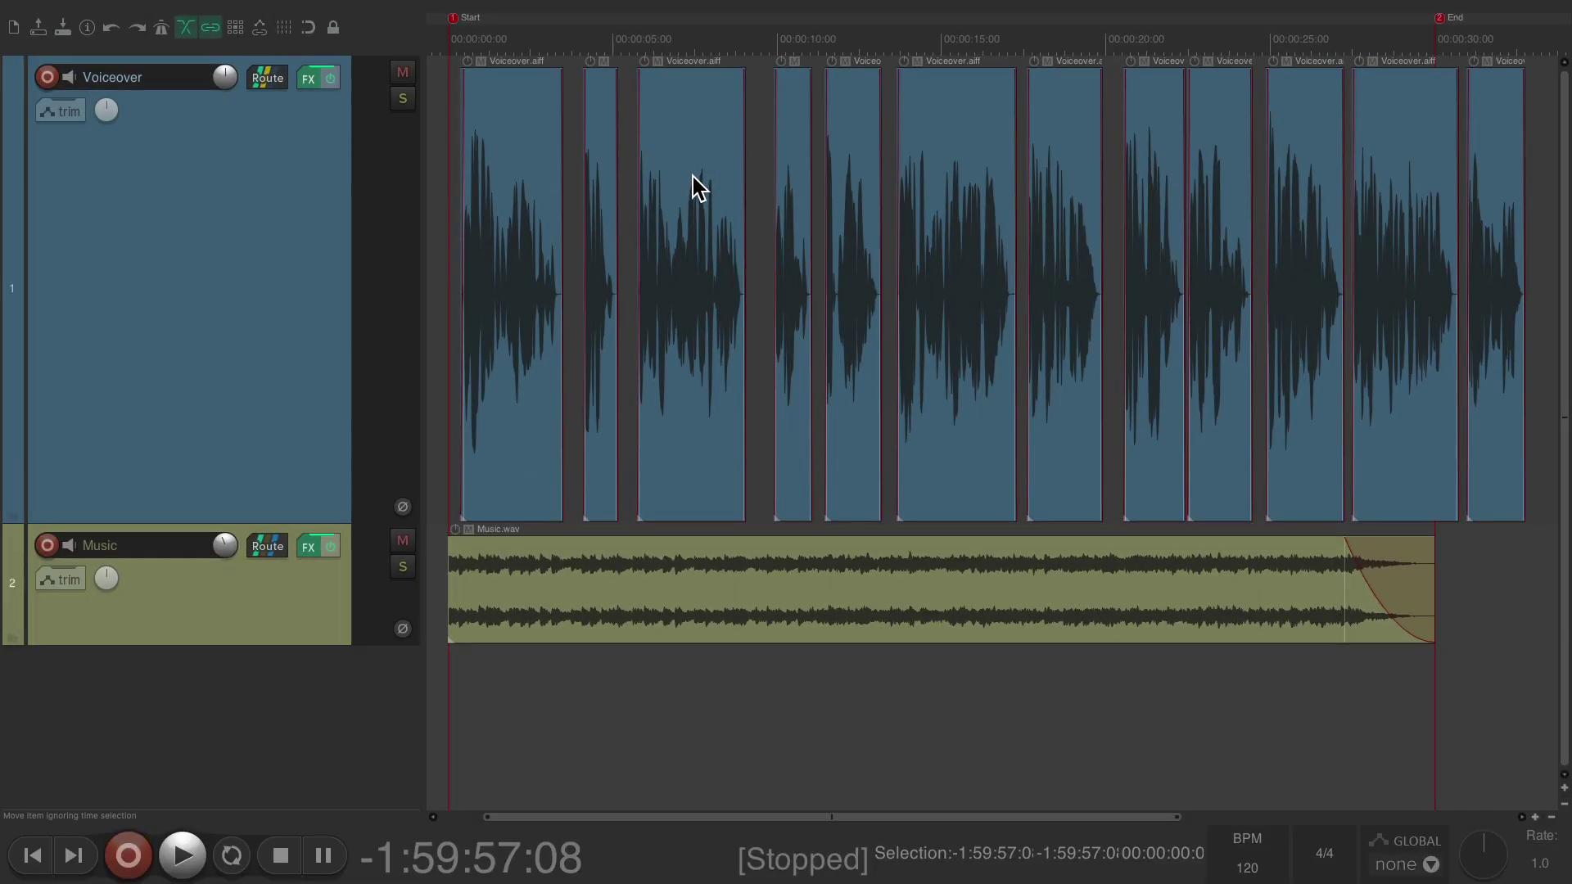
# Play the project, try a 150 BPM tempo, then set it back to 120 BPM
pyautogui.press('space')
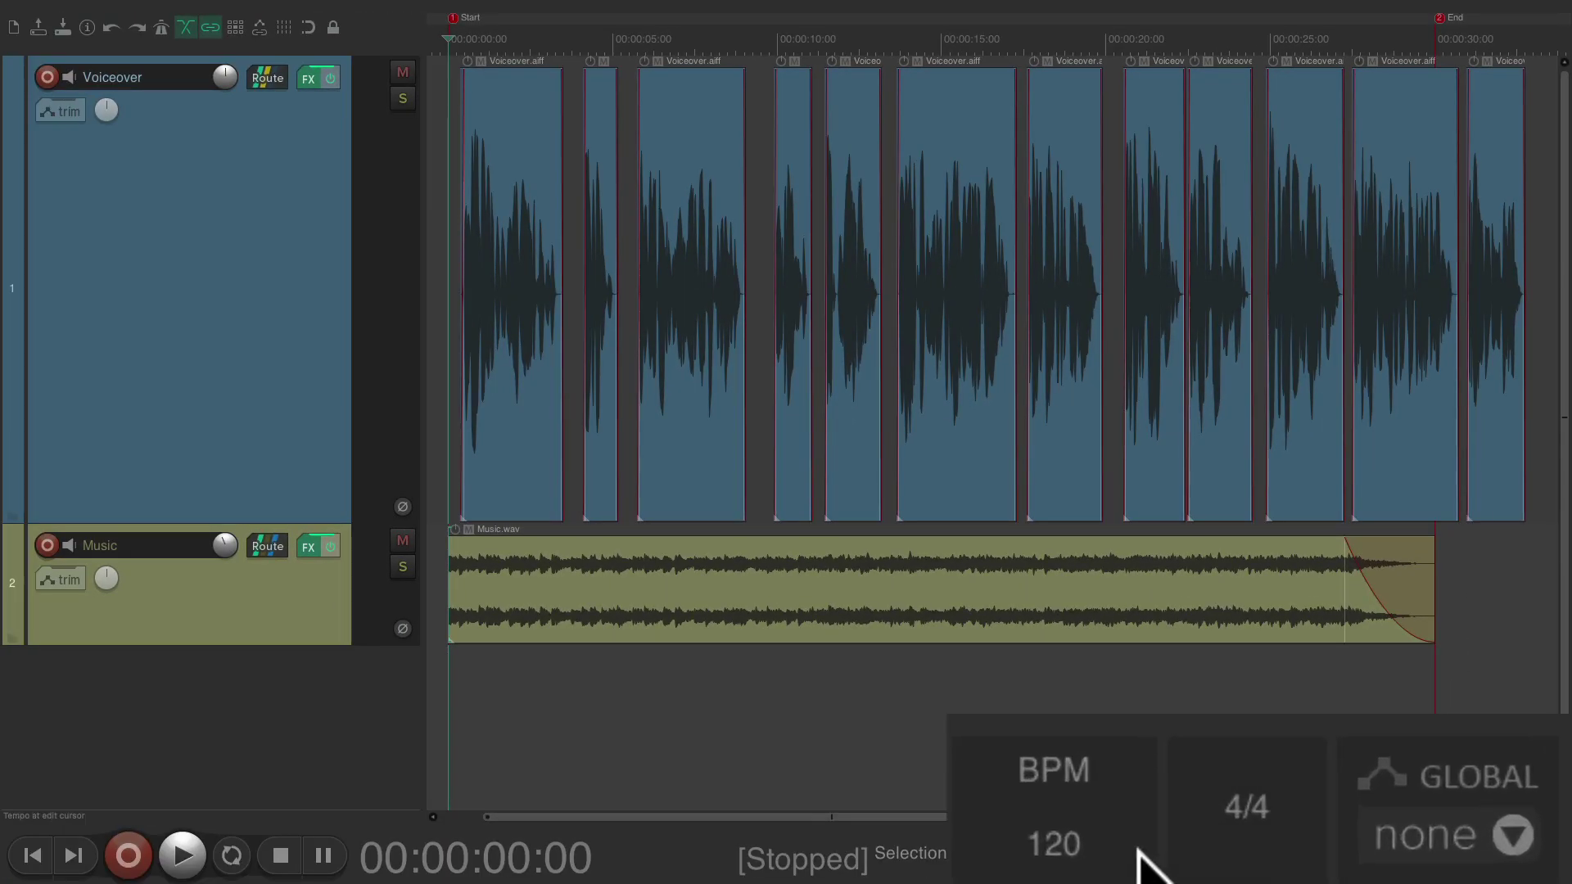
pyautogui.doubleClick(1109, 834)
pyautogui.write('150')
pyautogui.press('Return')
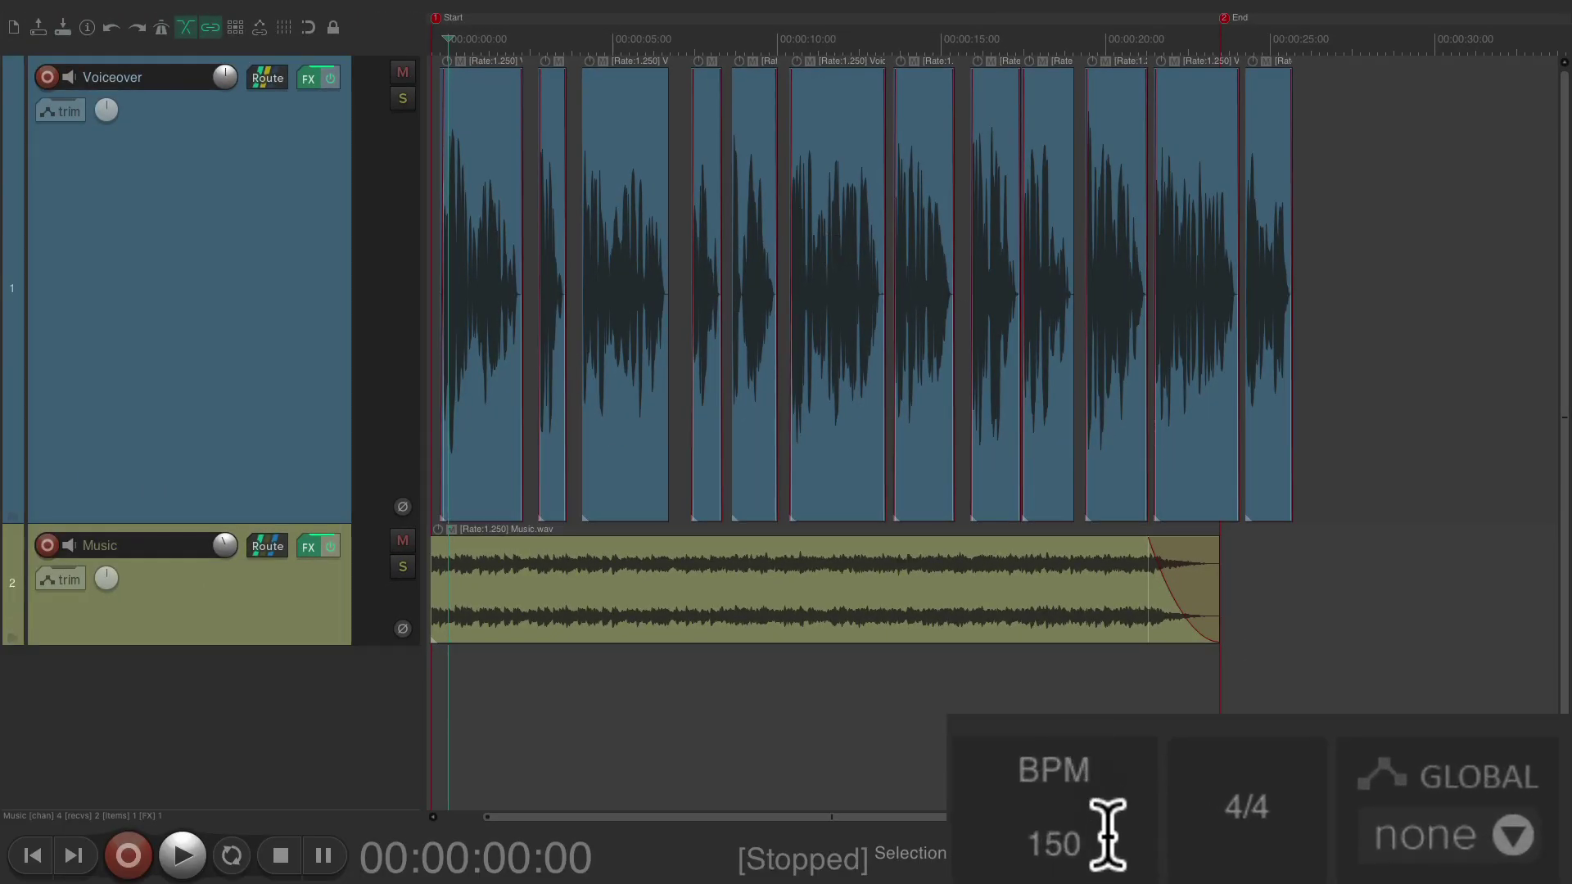
pyautogui.doubleClick(1108, 835)
pyautogui.write('120')
pyautogui.press('Return')
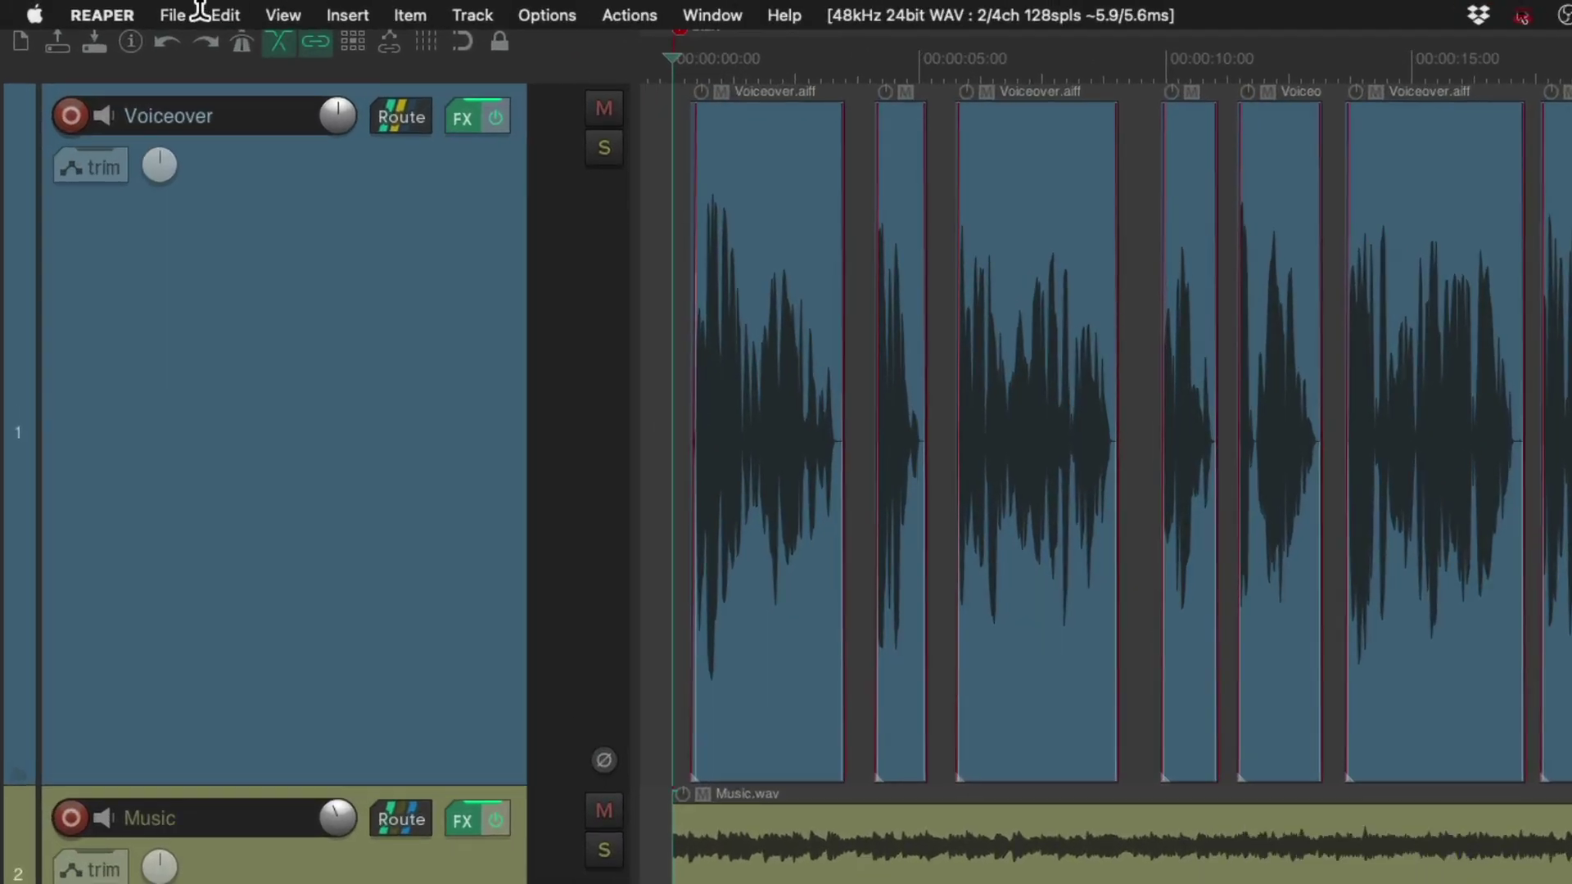
# In Project Settings, set the item/envelope/marker timebase from Beats to Time
pyautogui.click(123, 1)
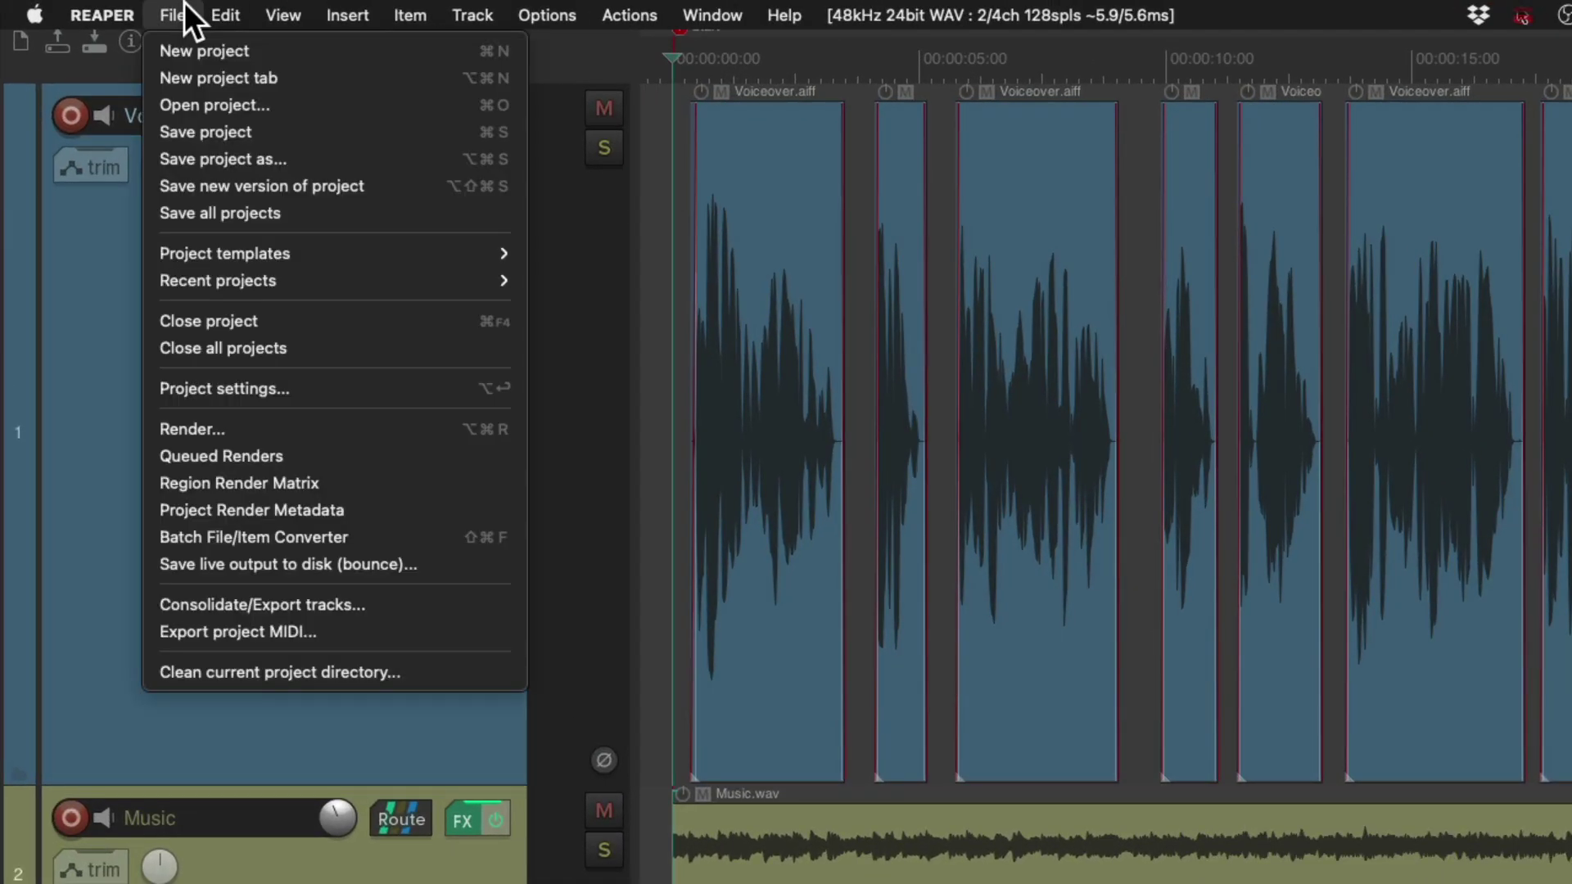
pyautogui.click(331, 388)
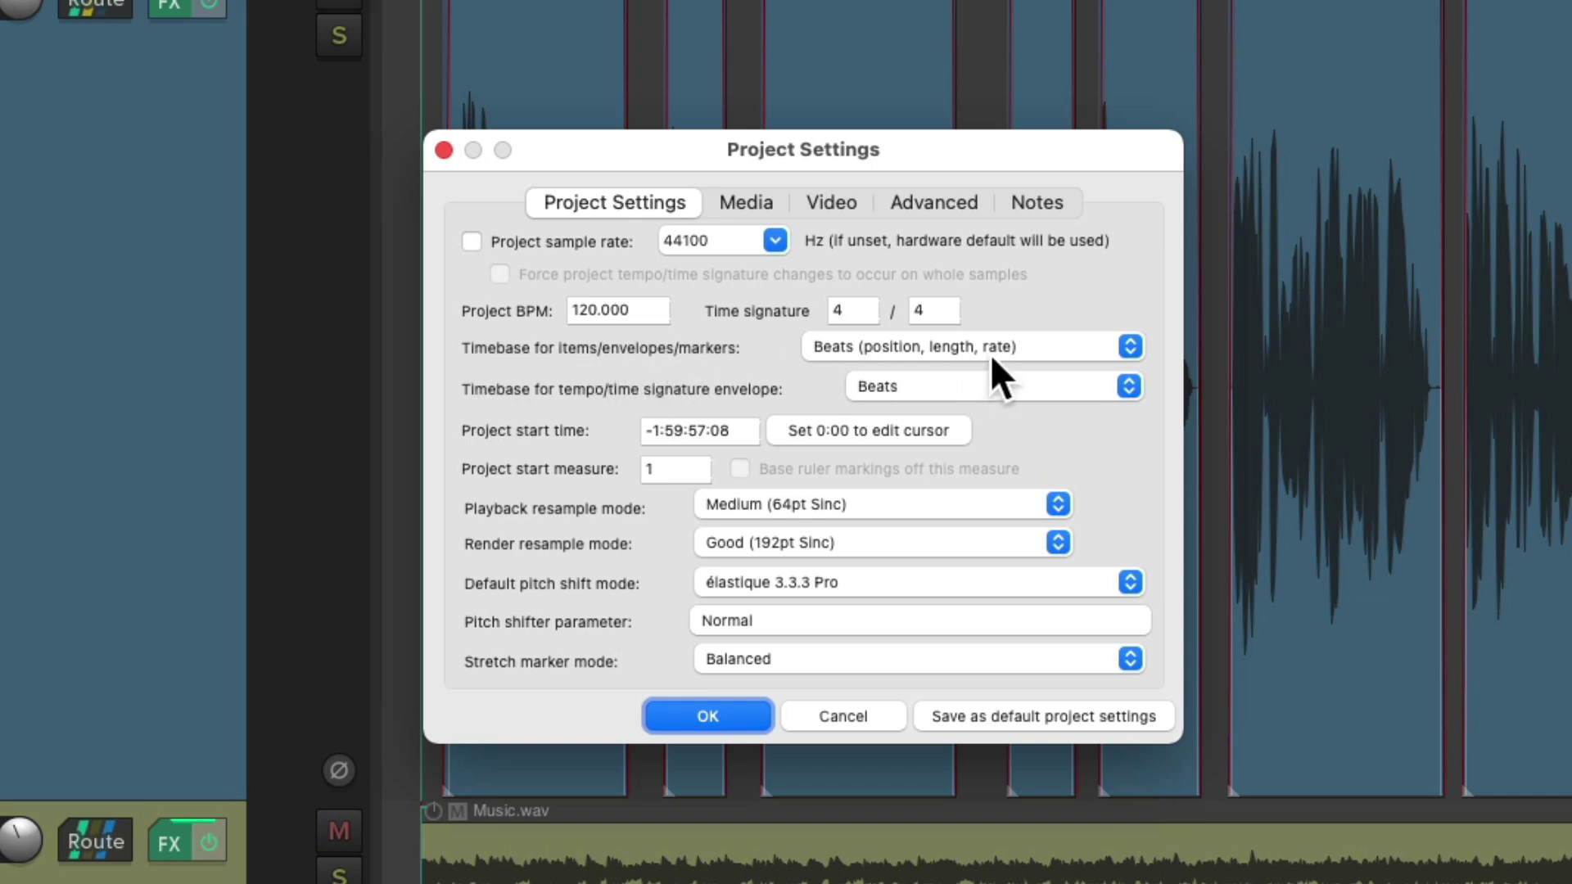
pyautogui.click(1057, 346)
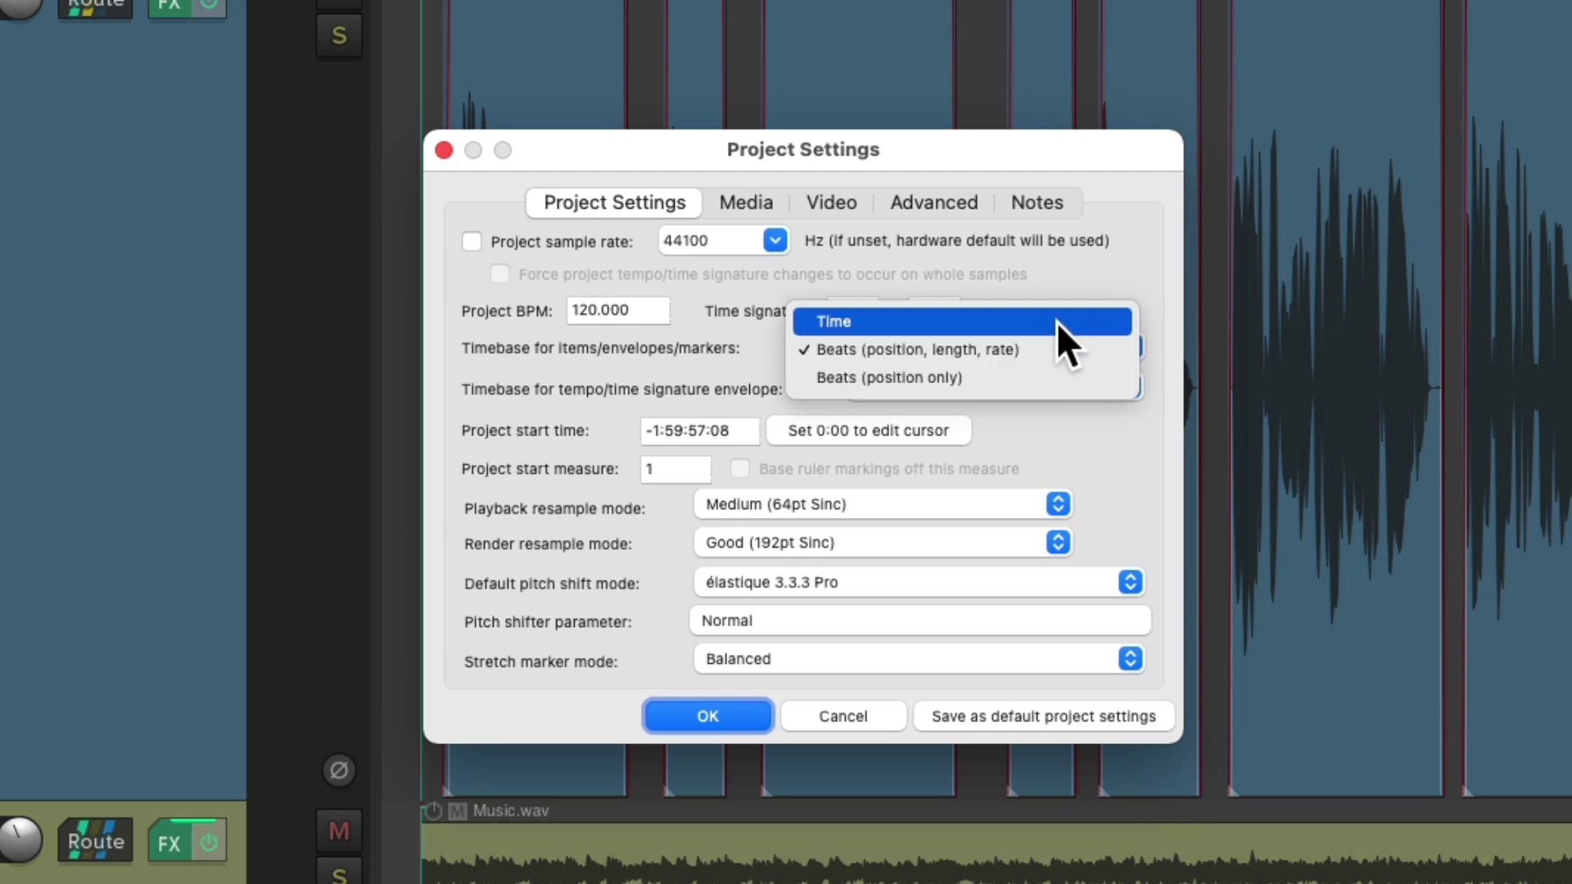
pyautogui.click(1057, 321)
pyautogui.click(757, 715)
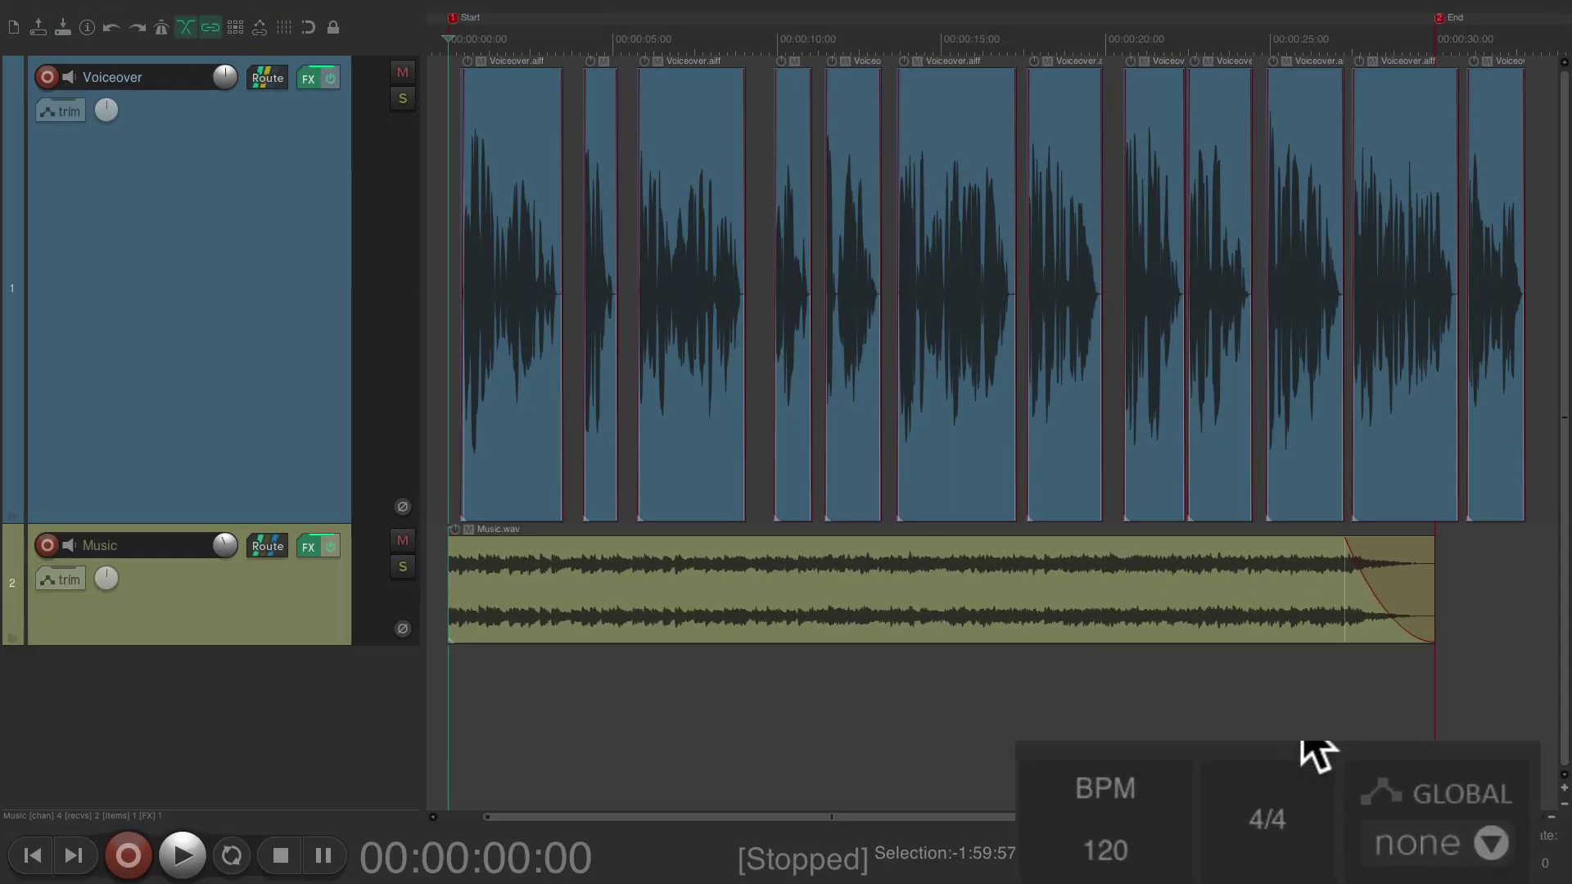
pyautogui.doubleClick(1097, 845)
pyautogui.write('150')
pyautogui.press('Return')
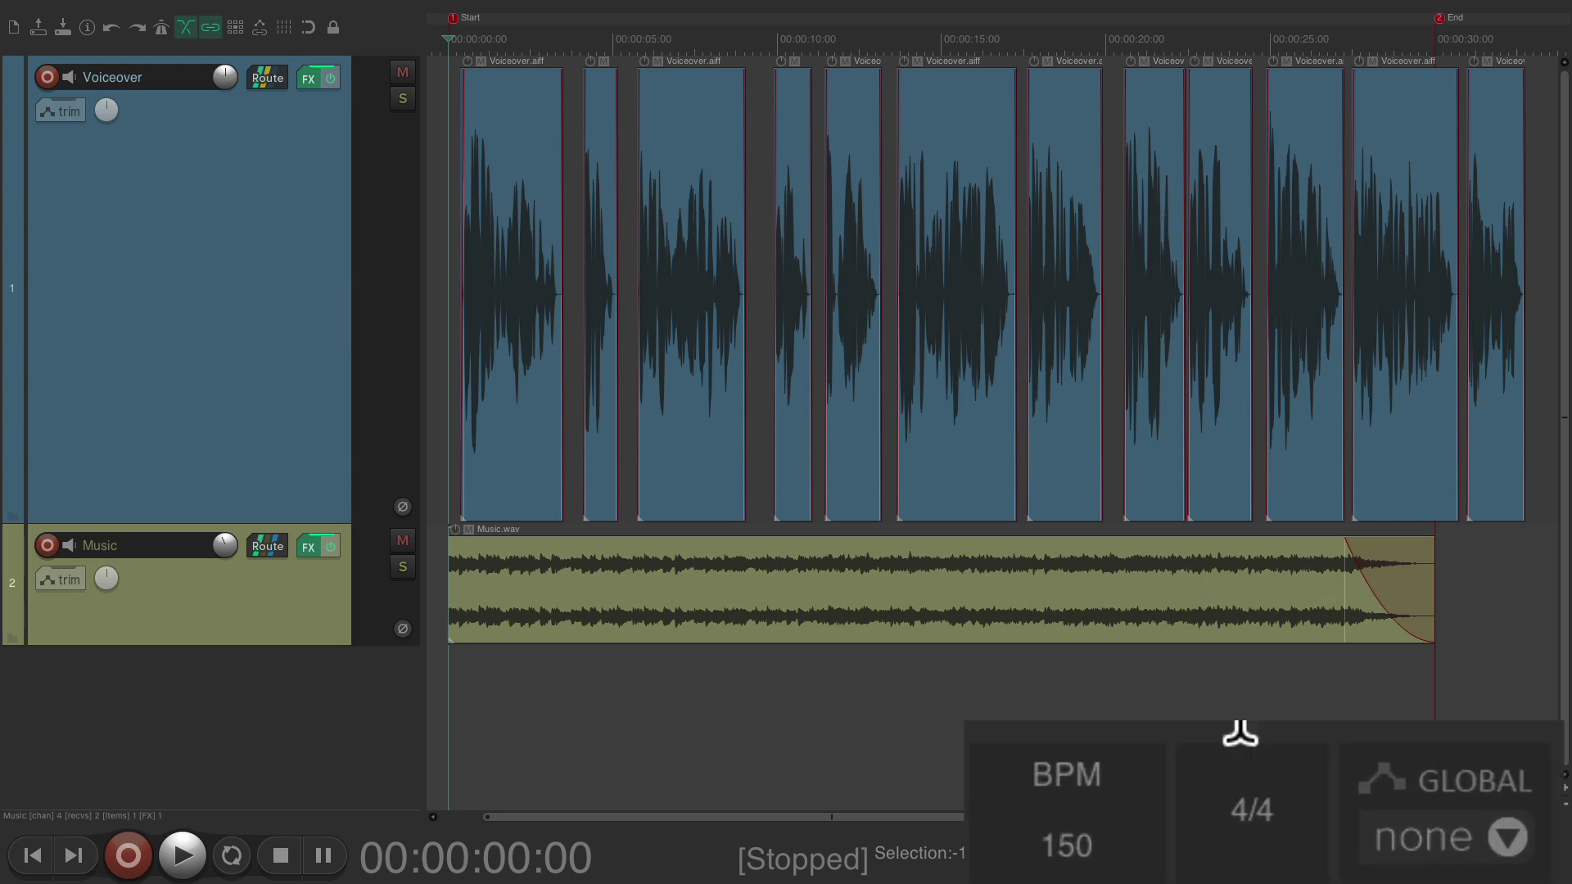
pyautogui.doubleClick(1247, 868)
pyautogui.write('120')
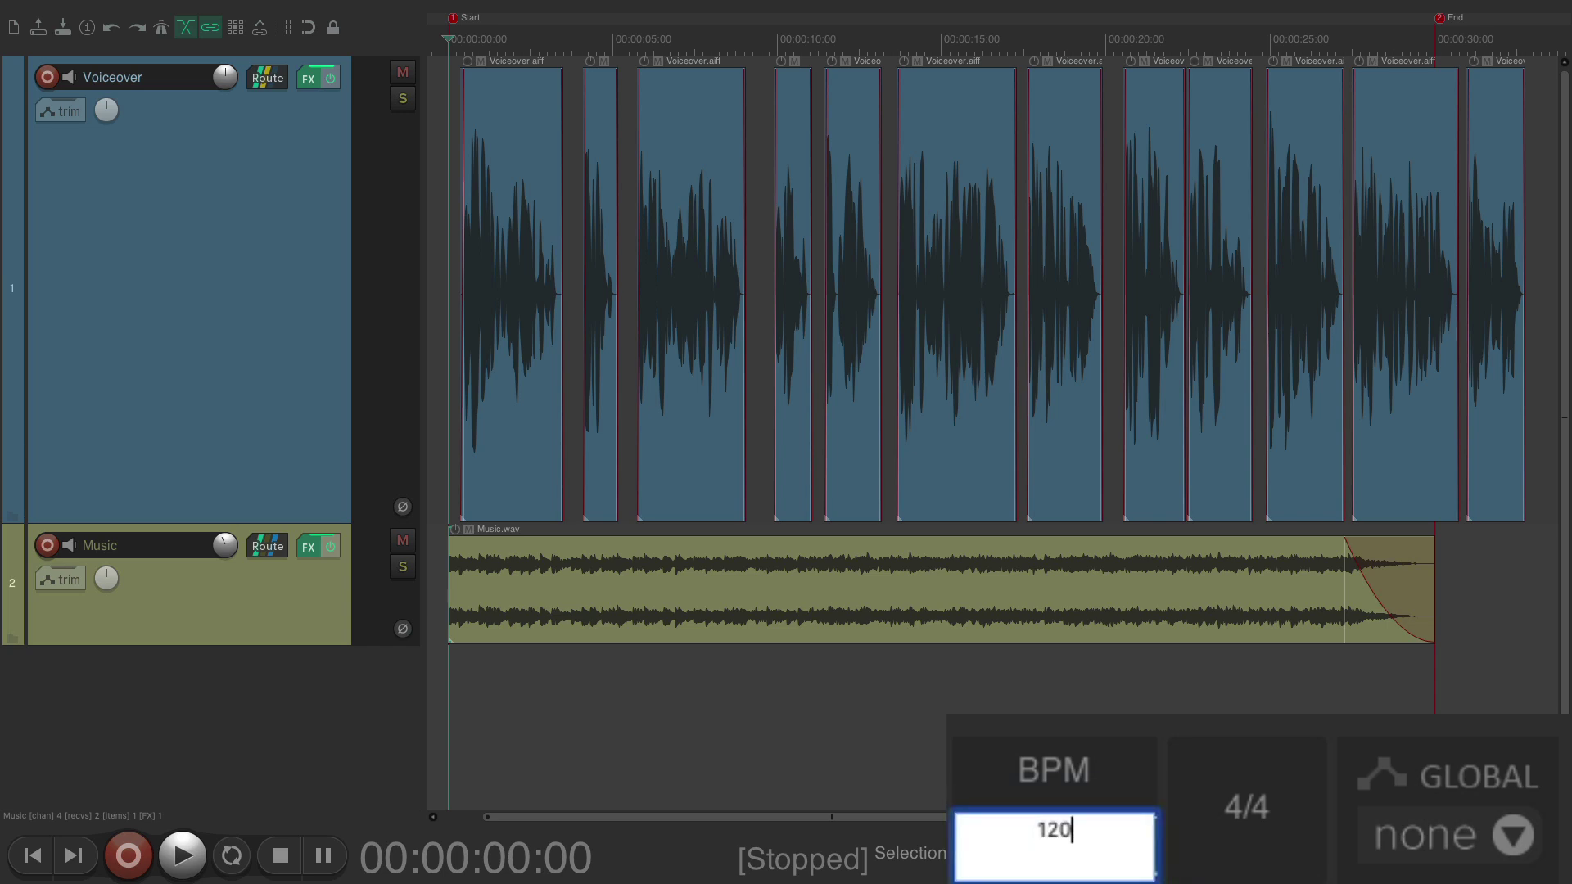
pyautogui.press('Return')
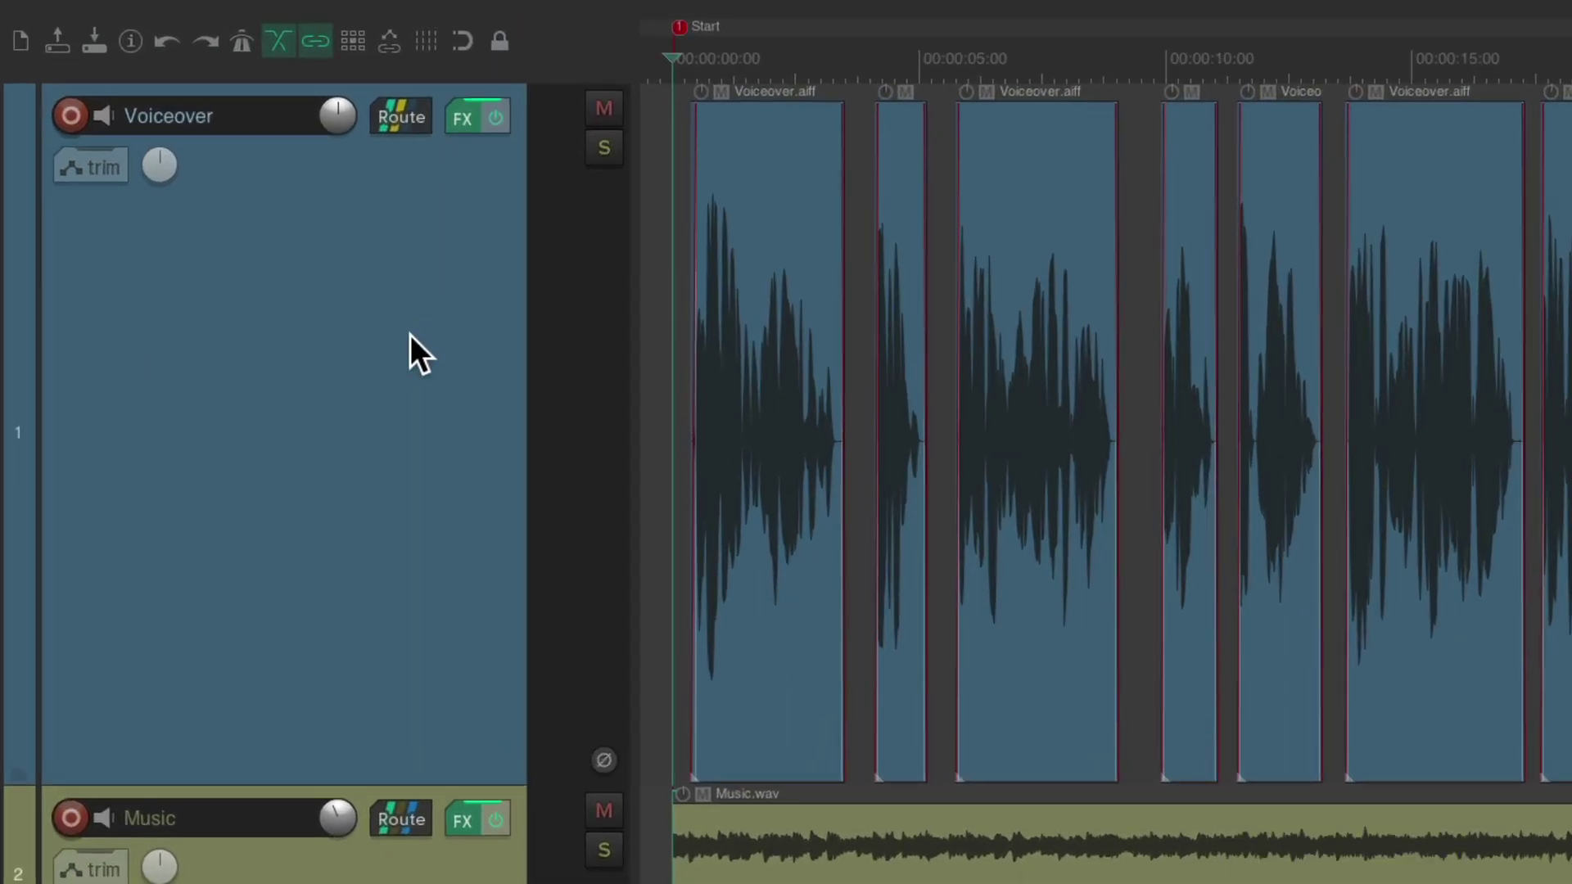
# Set the Voiceover track's timebase to Beats (position, length, rate) from its track menu
pyautogui.rightClick(410, 335)
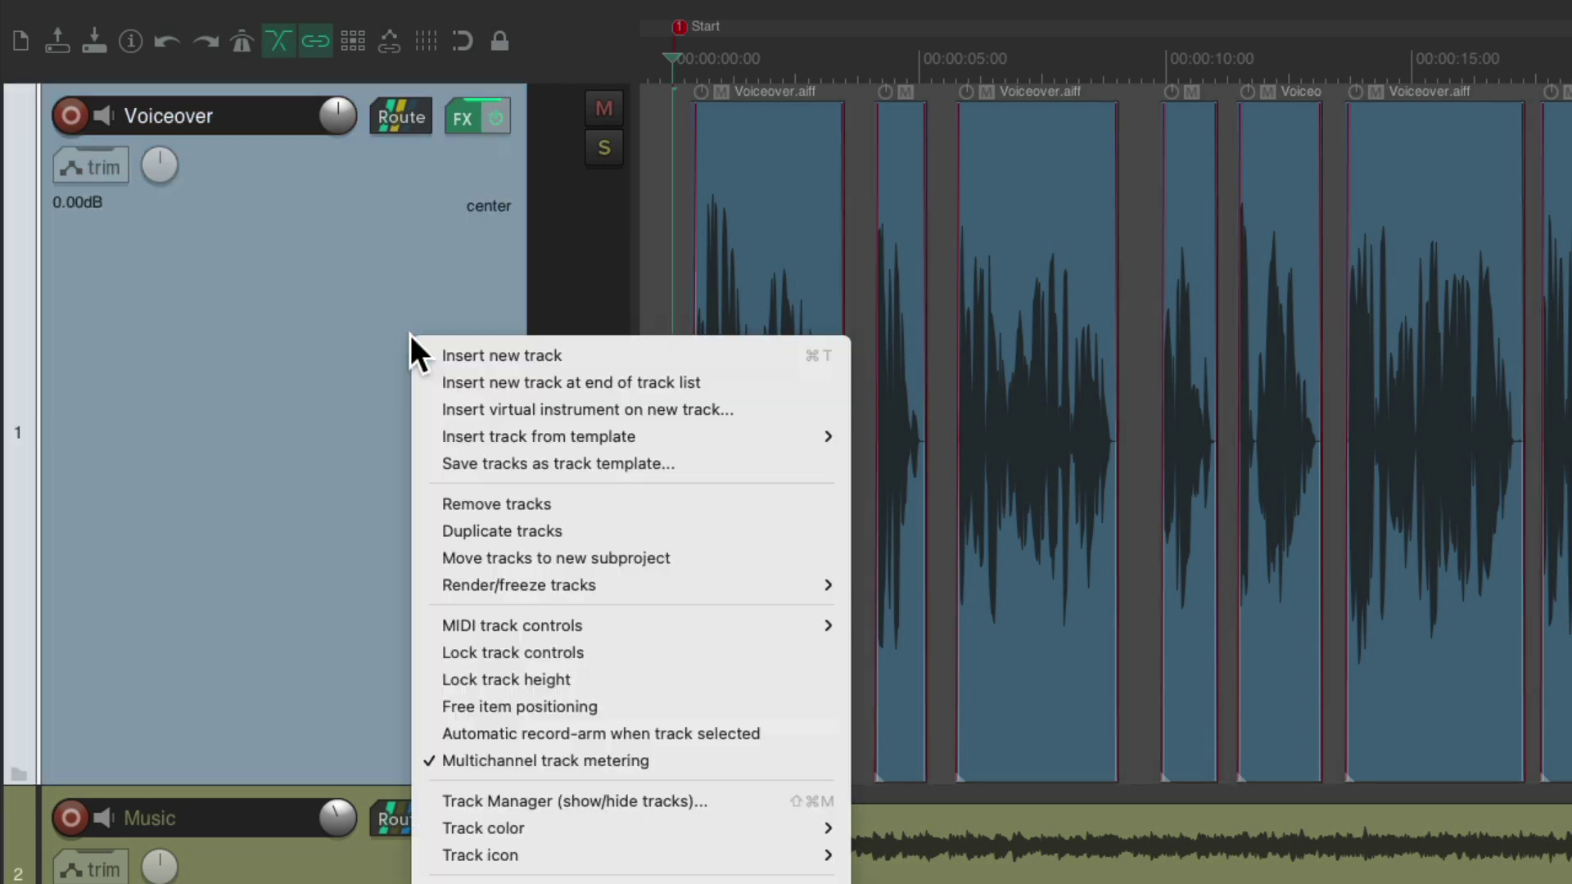
pyautogui.moveTo(423, 682)
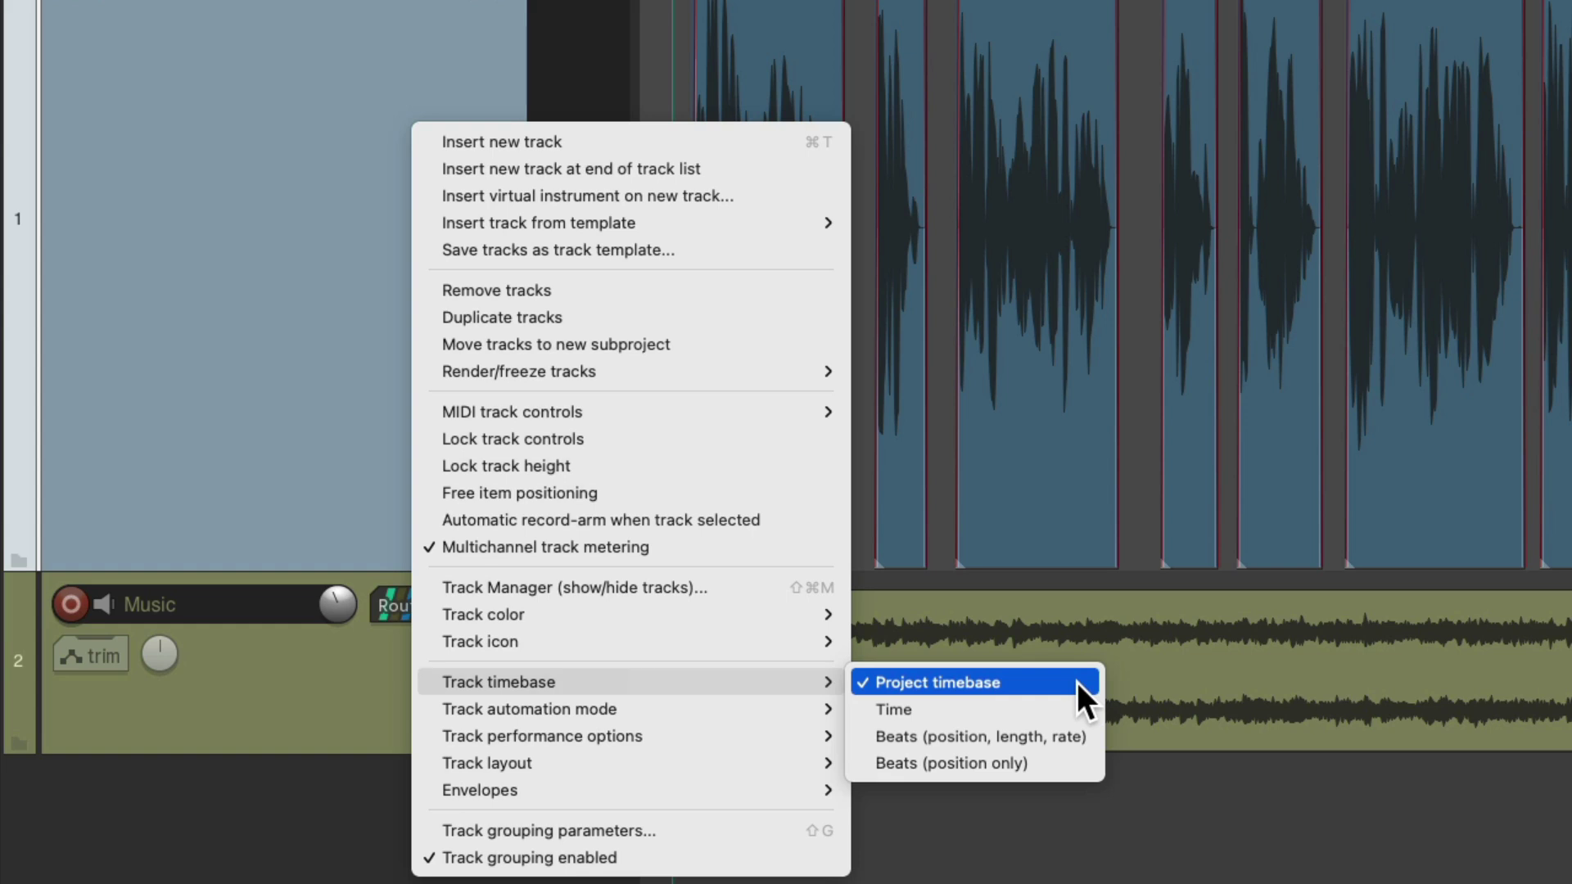
pyautogui.click(1093, 735)
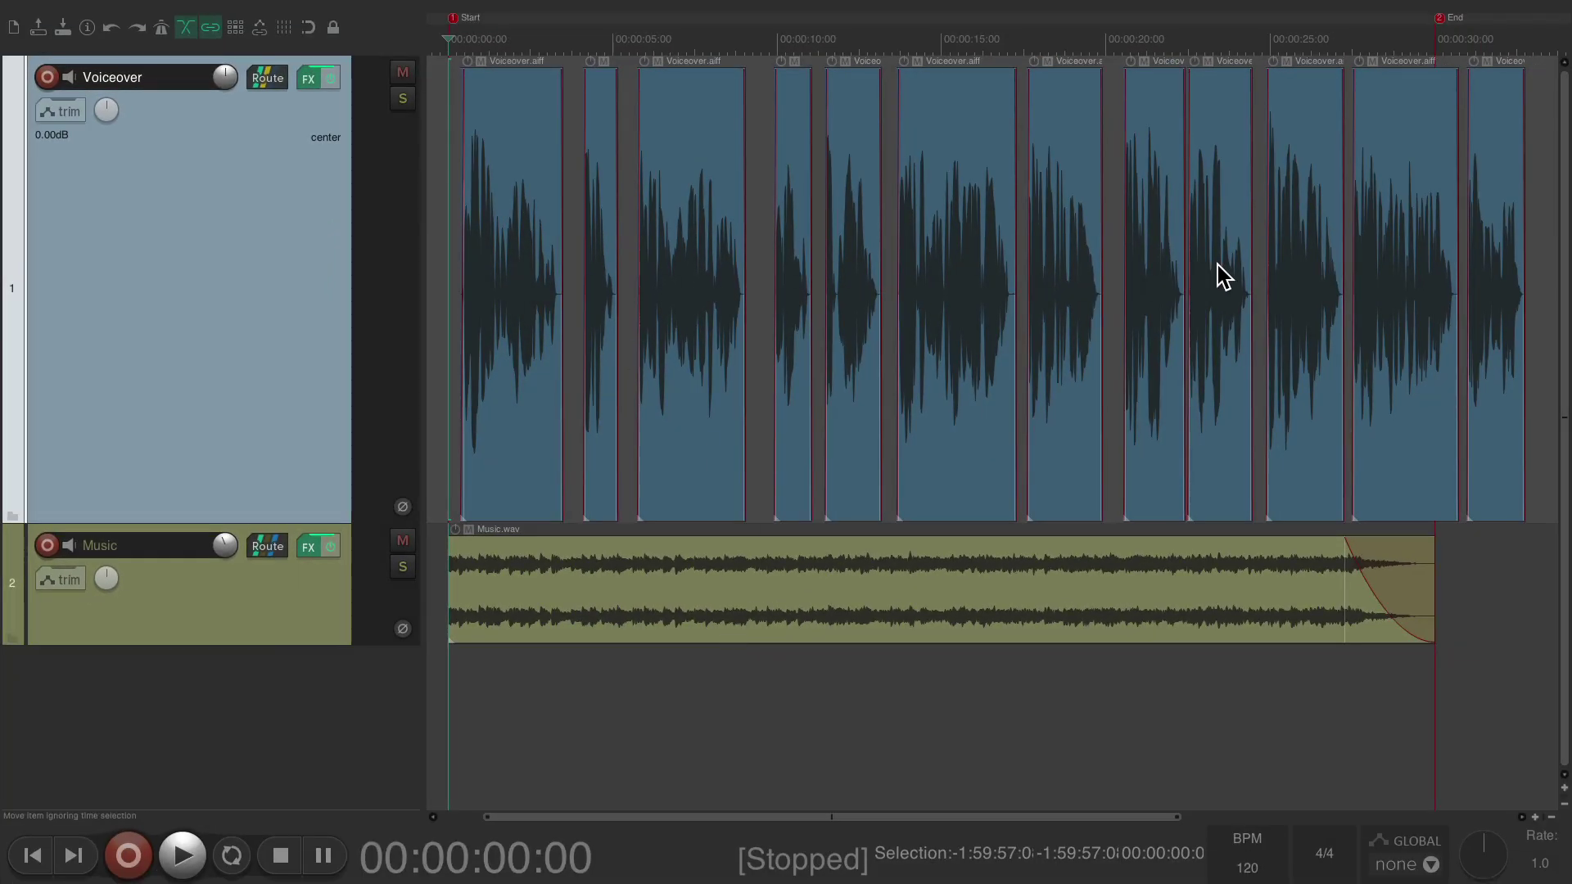
pyautogui.click(1337, 680)
pyautogui.doubleClick(1252, 868)
pyautogui.write('150')
pyautogui.press('Return')
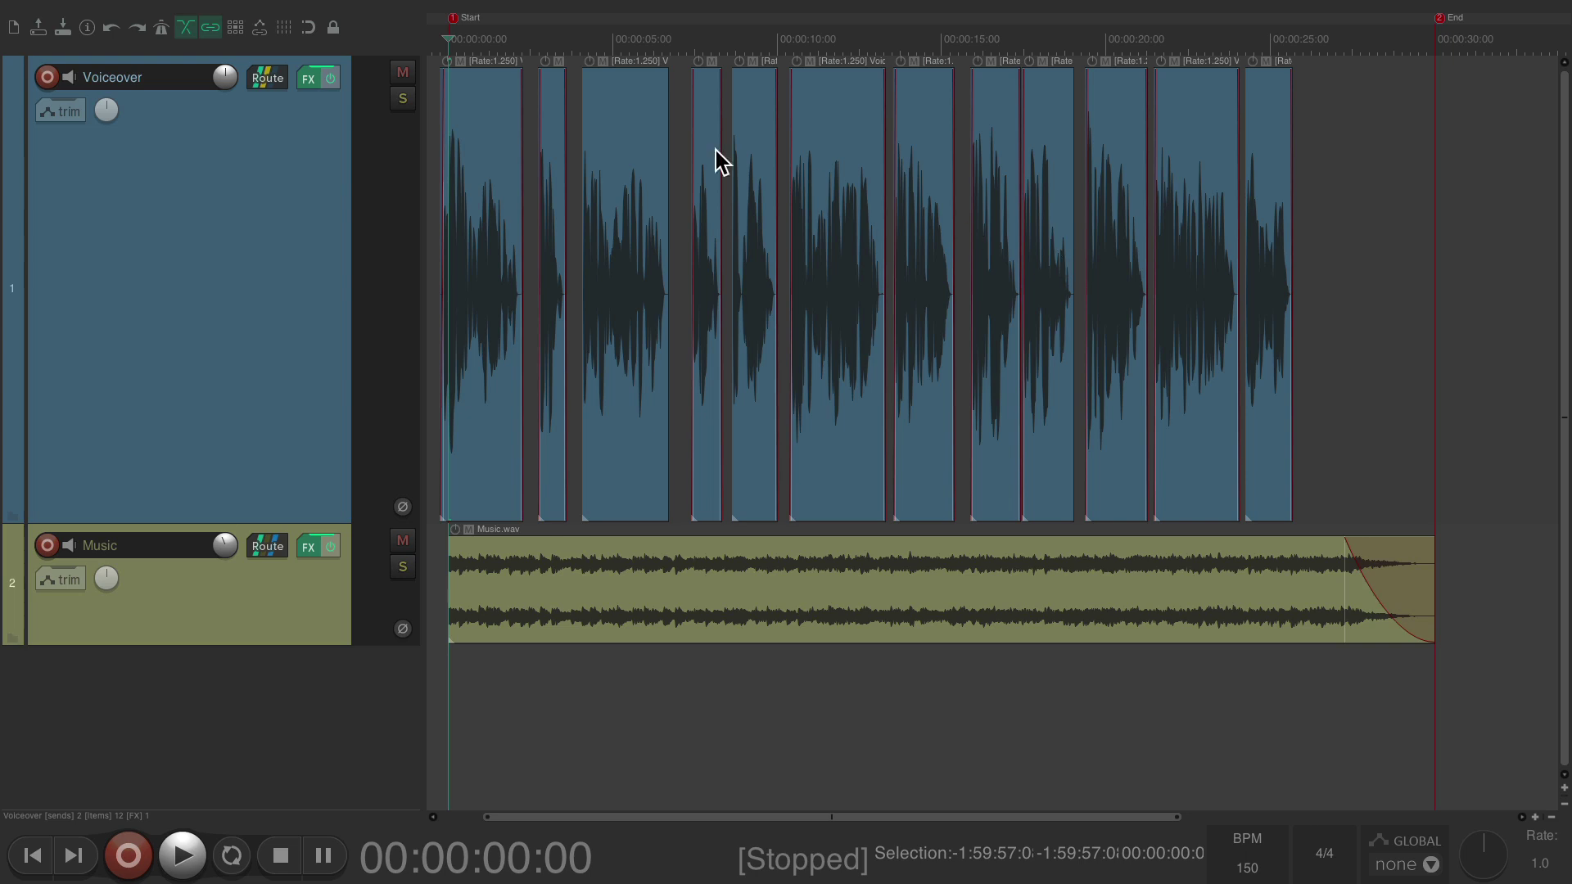
pyautogui.scroll(5, 450, 254)
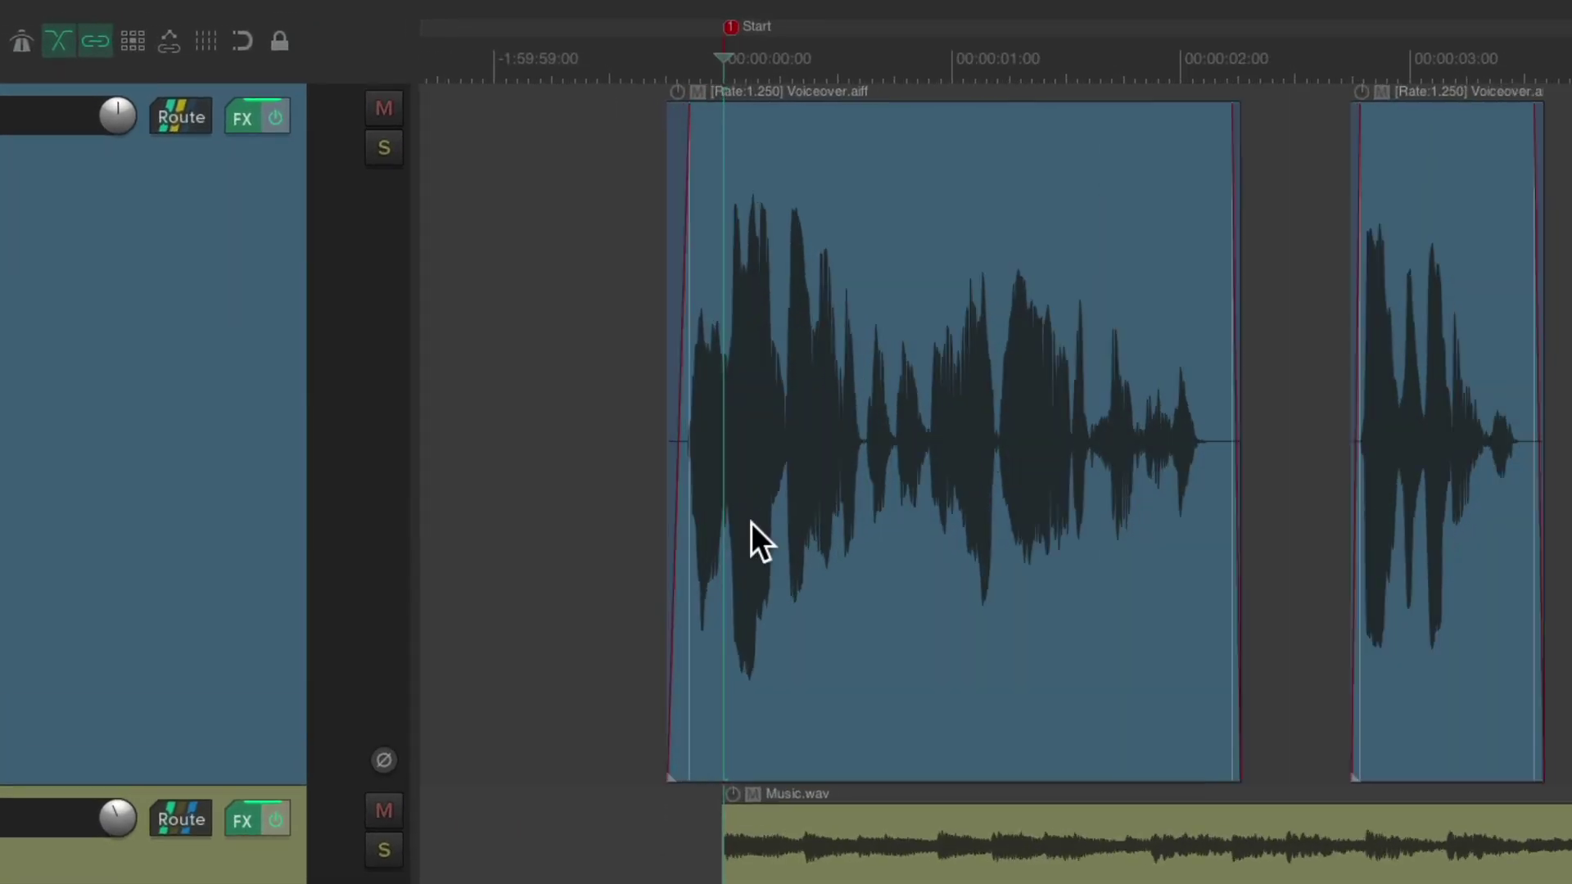
pyautogui.scroll(3, 737, 409)
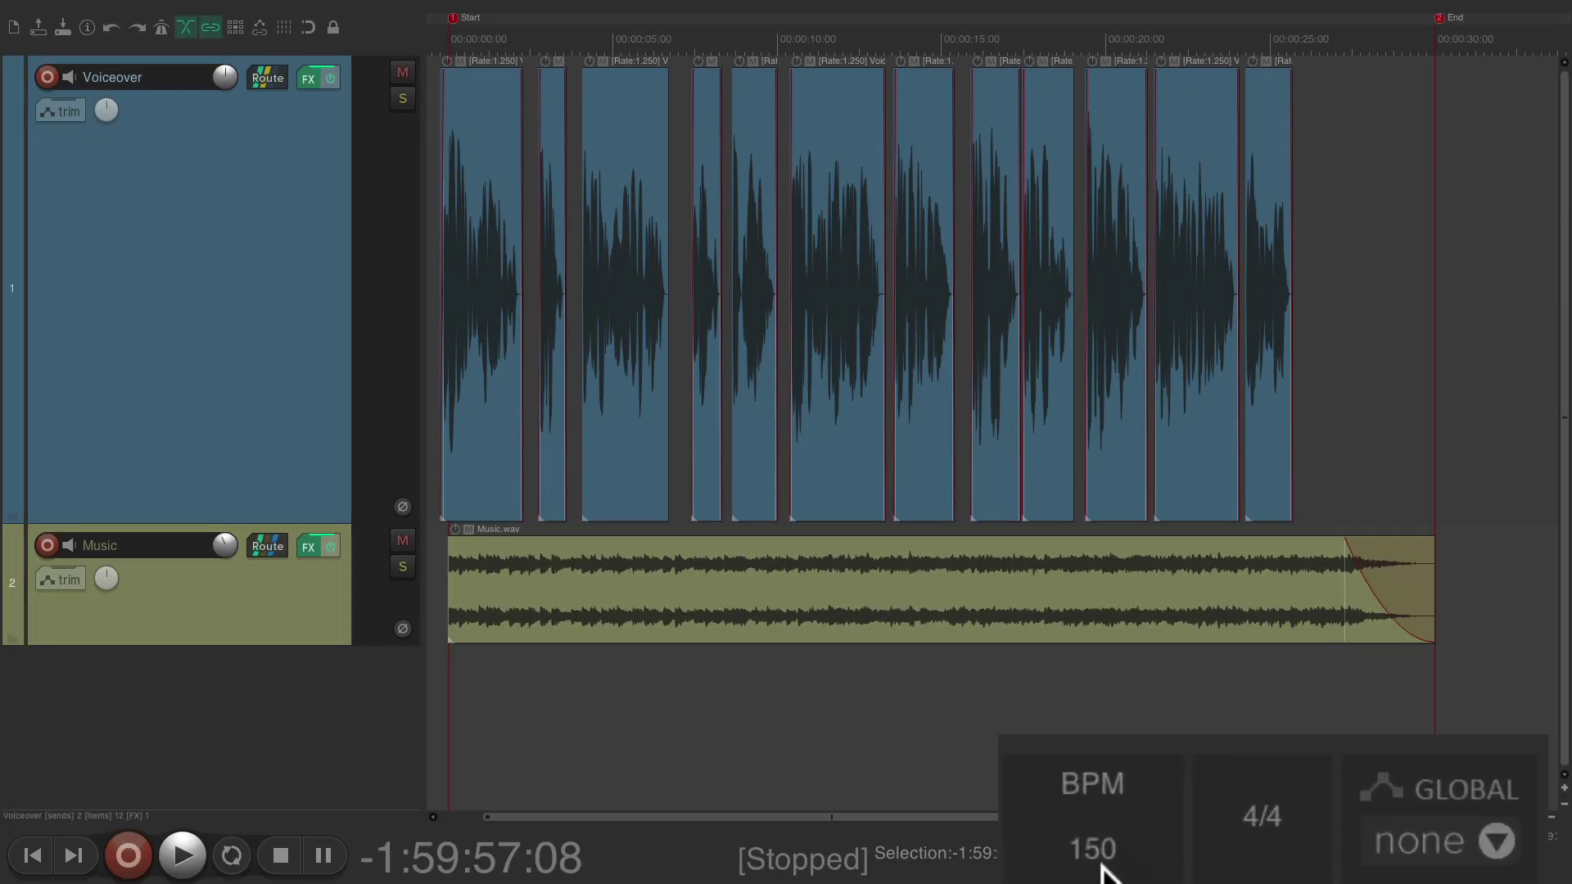
pyautogui.doubleClick(1106, 856)
pyautogui.write('120')
pyautogui.press('Return')
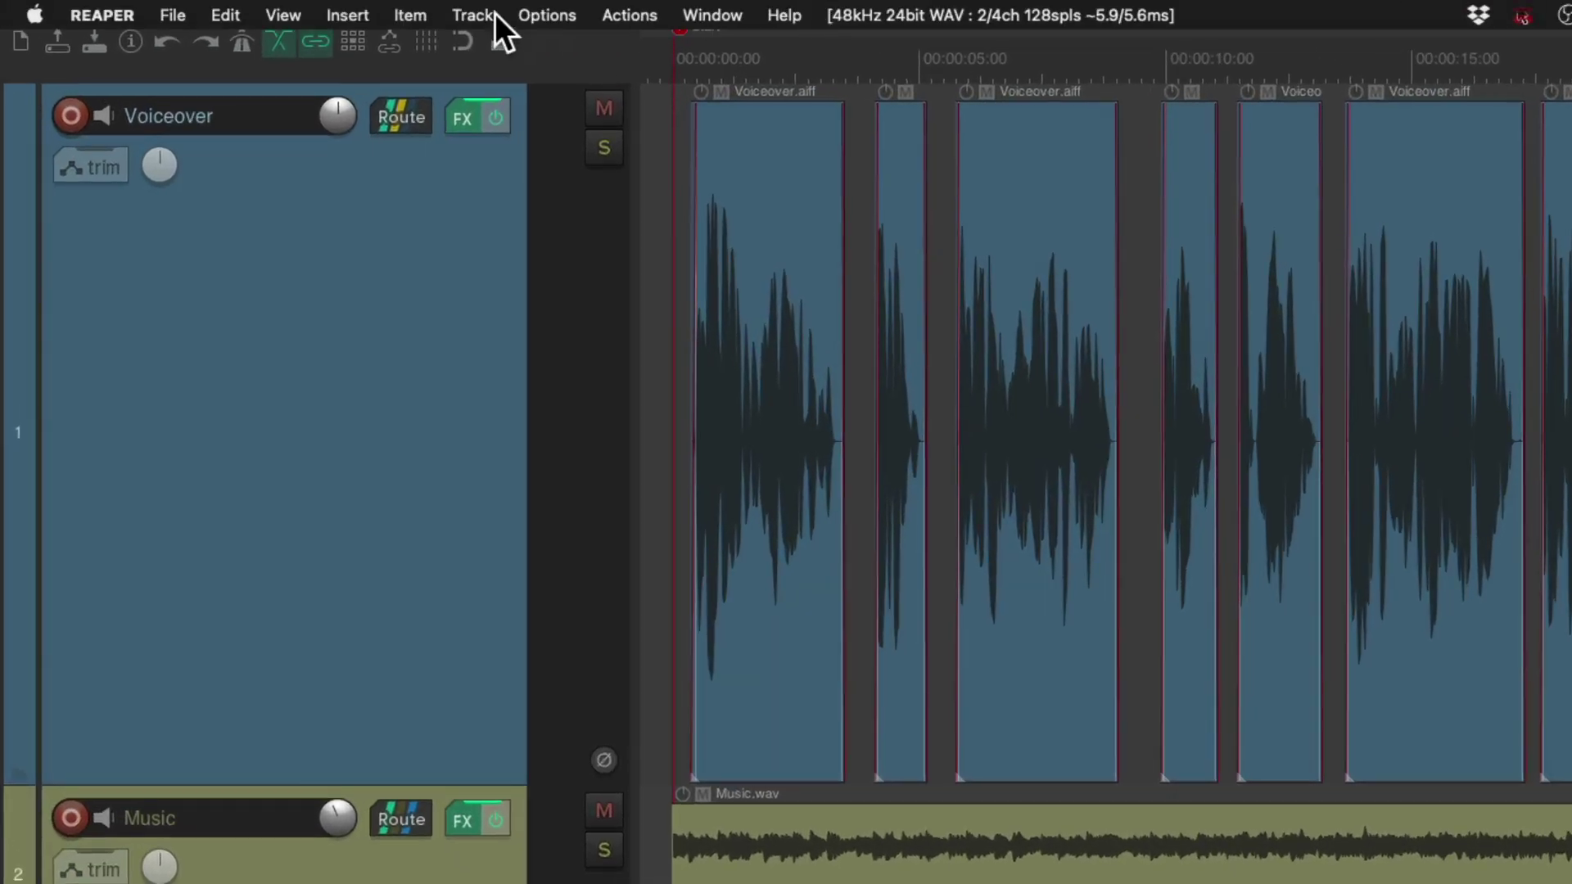
# Show the tempo envelope lane and start a new 120 BPM tempo marker near the project start
pyautogui.click(281, 14)
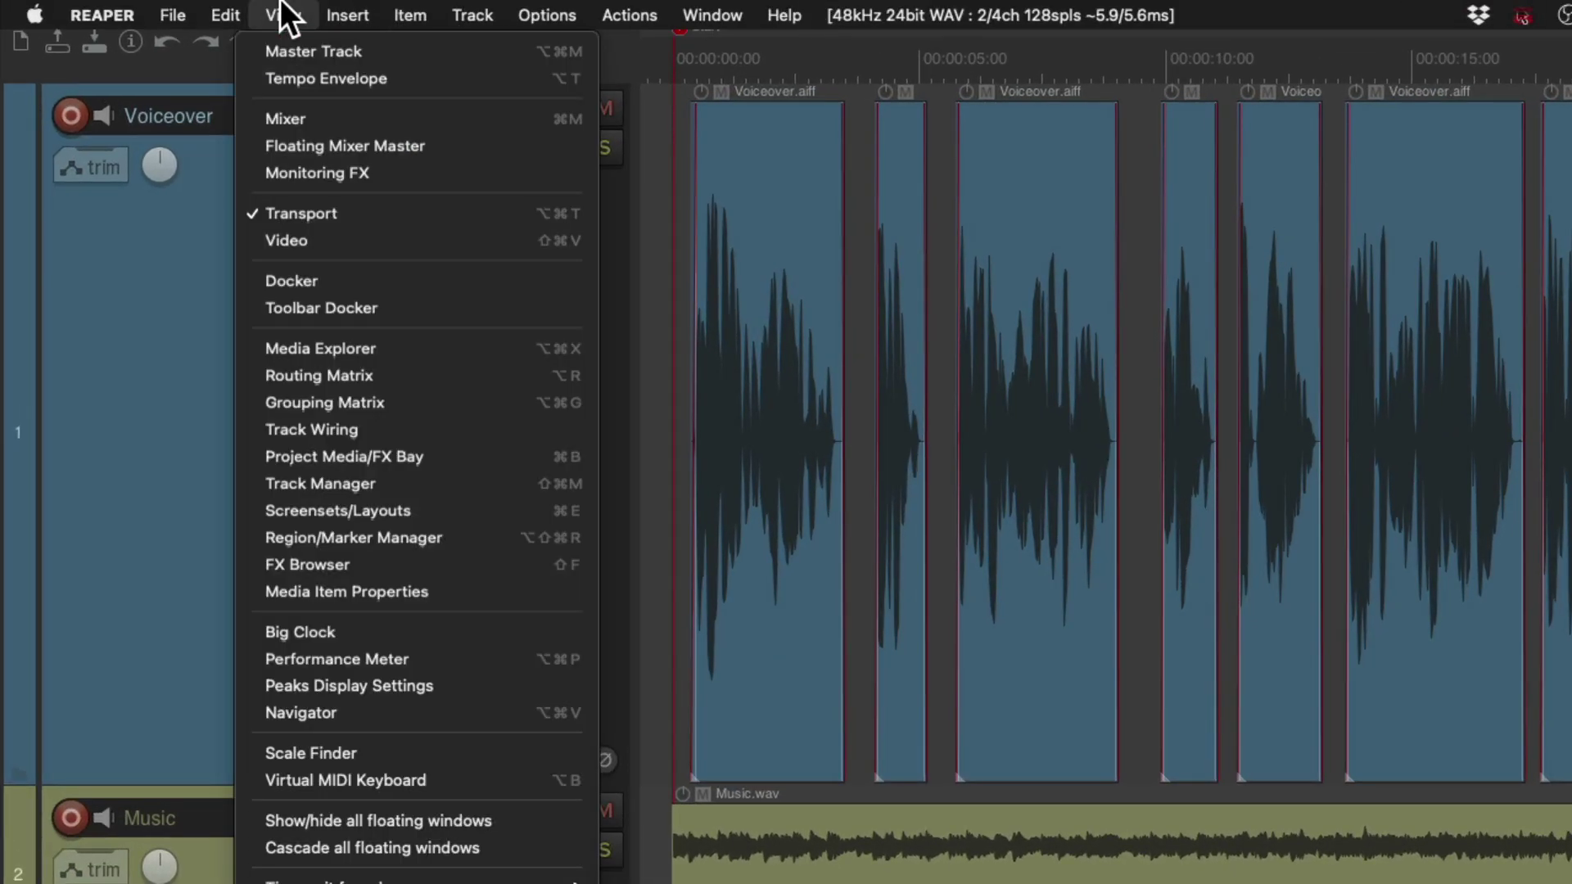
pyautogui.click(249, 75)
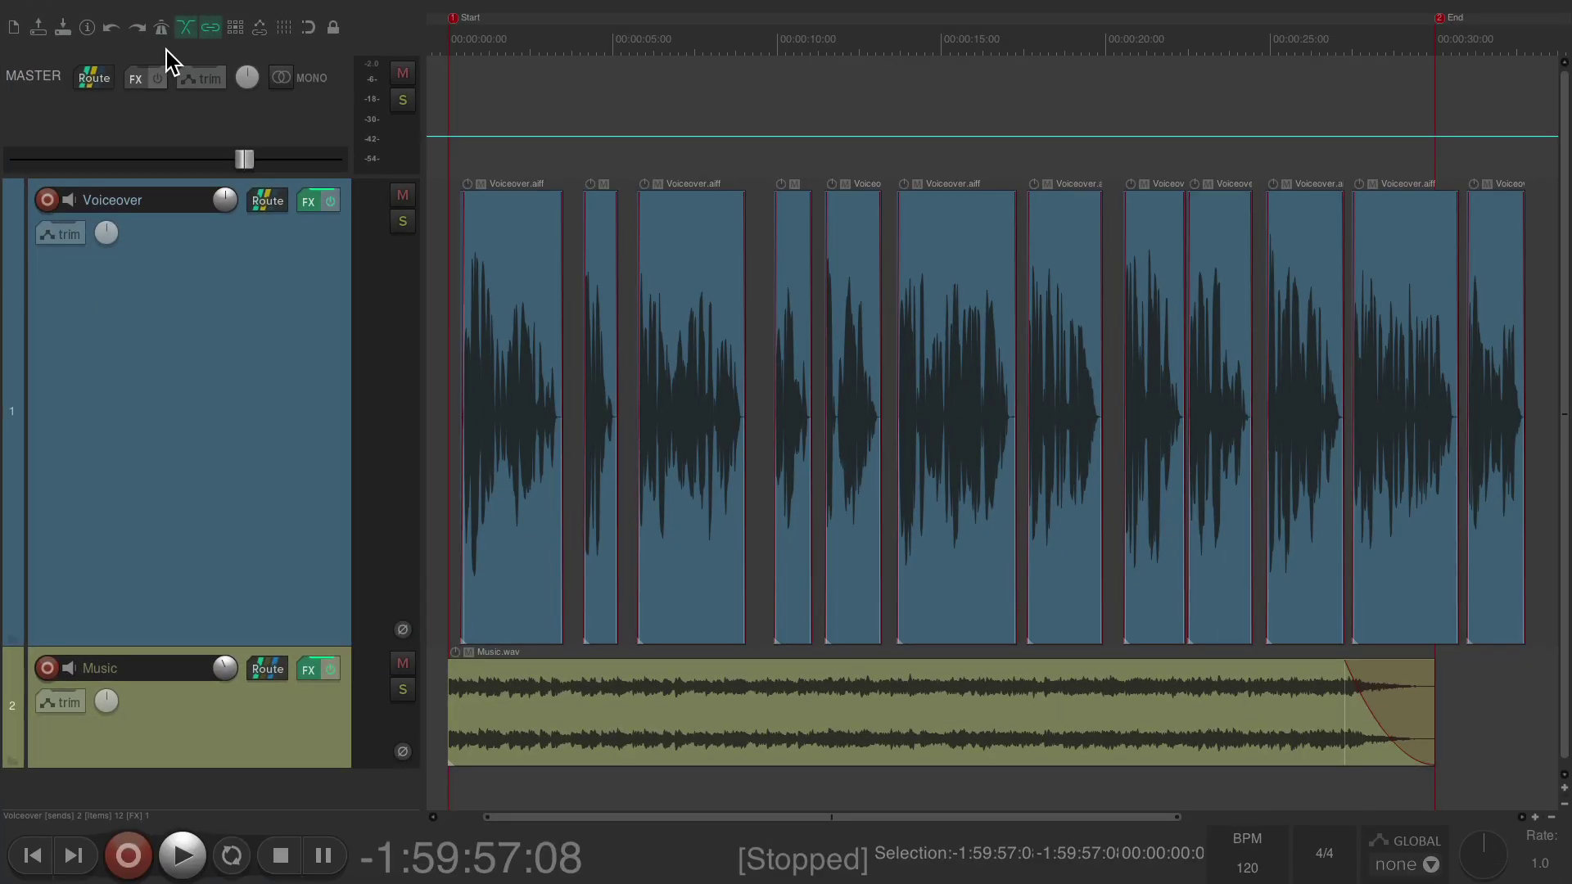
pyautogui.click(450, 354)
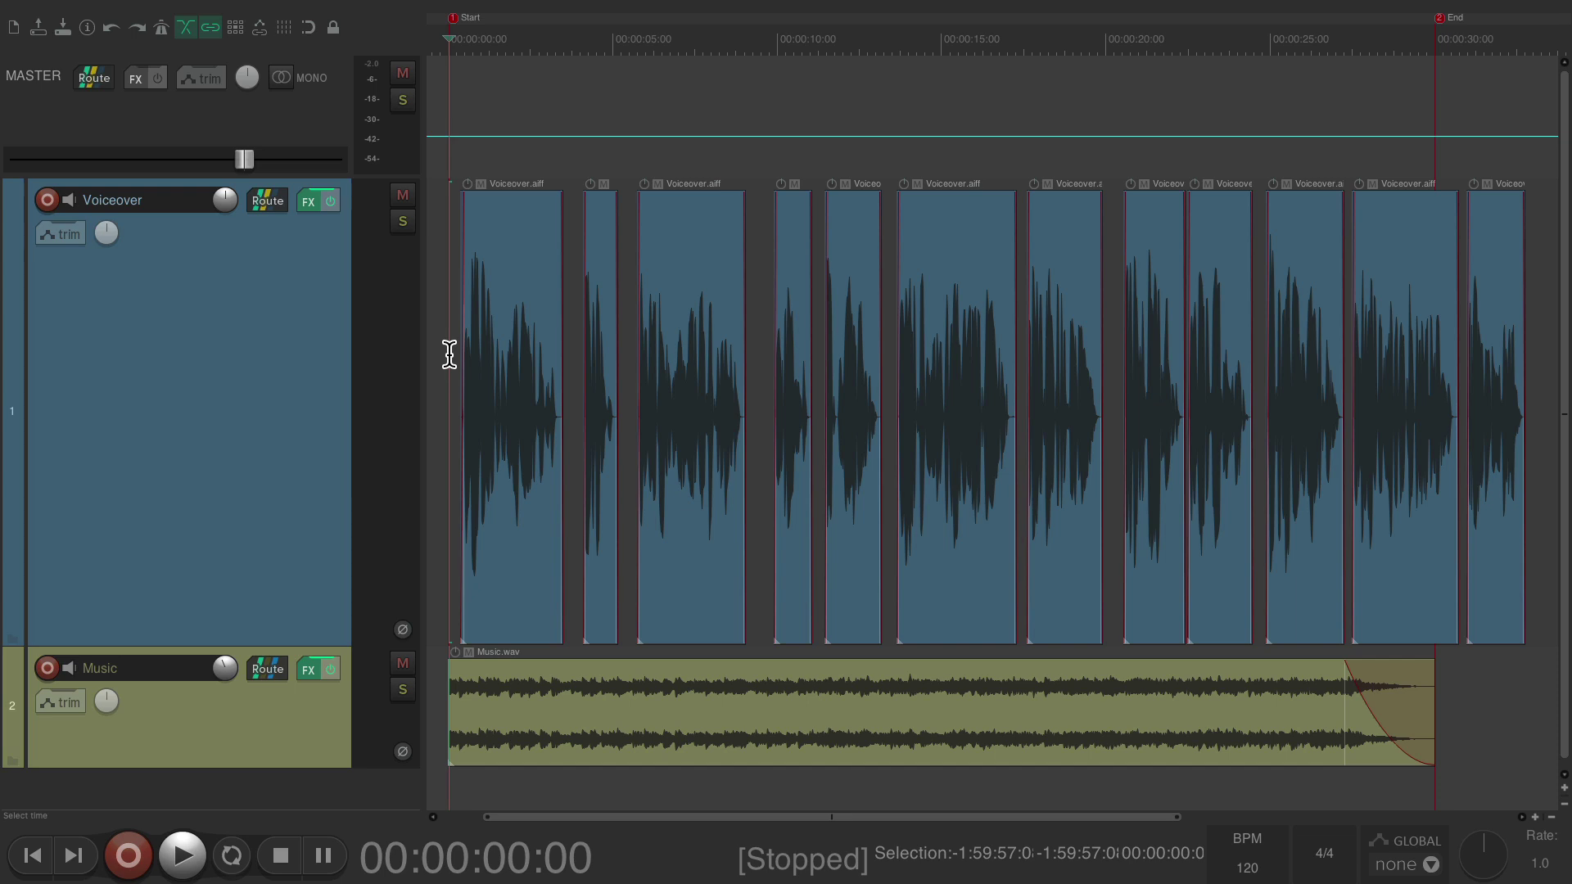
pyautogui.press('Tab')
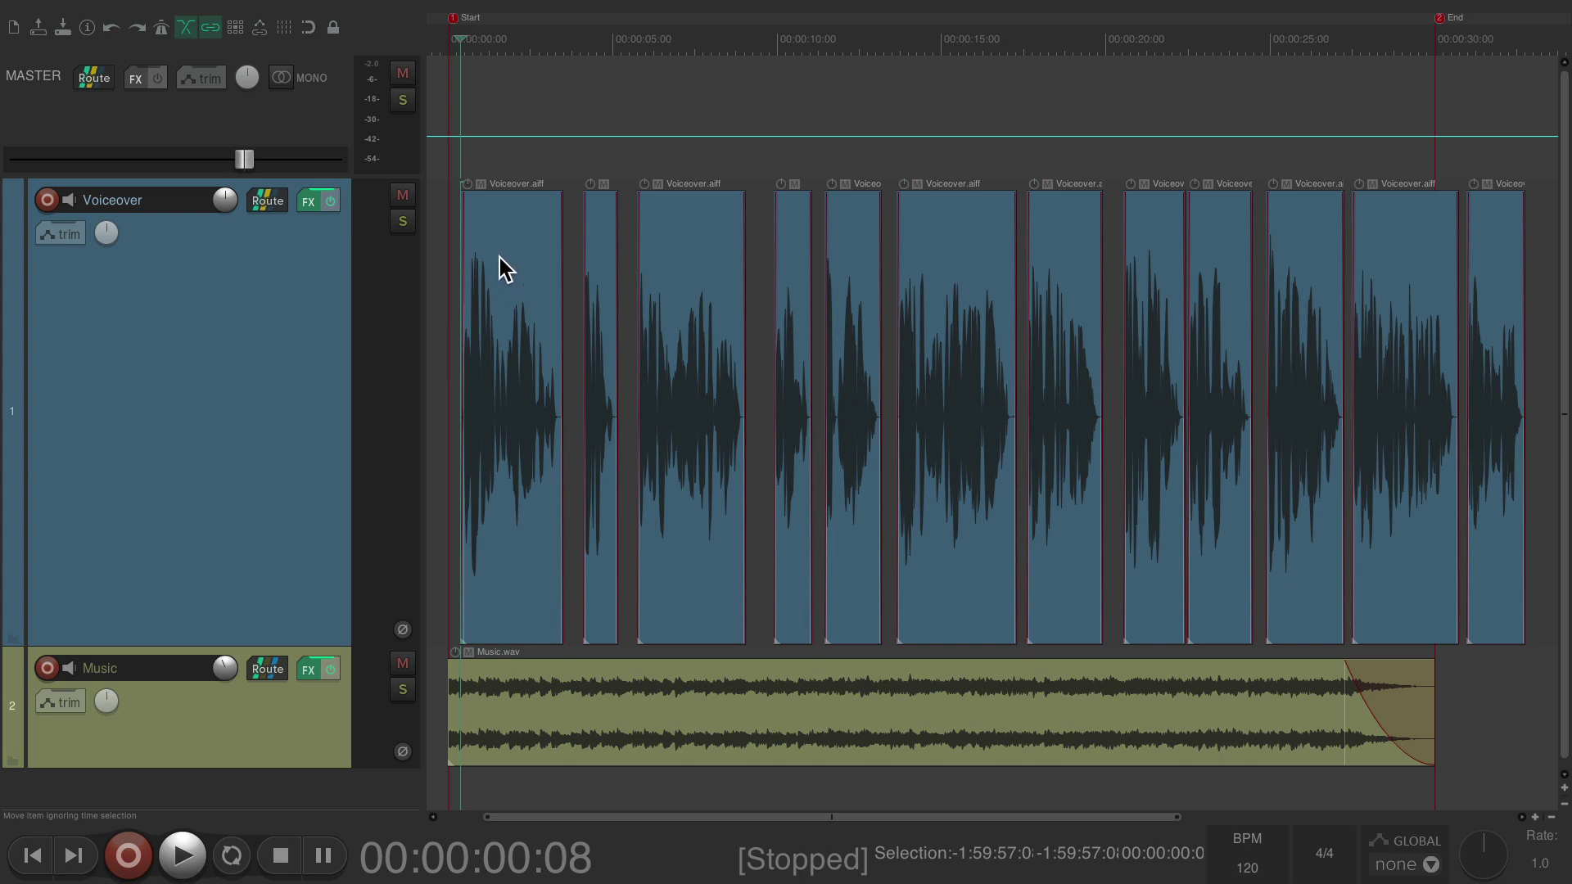
pyautogui.hotkey('shift', 'c')
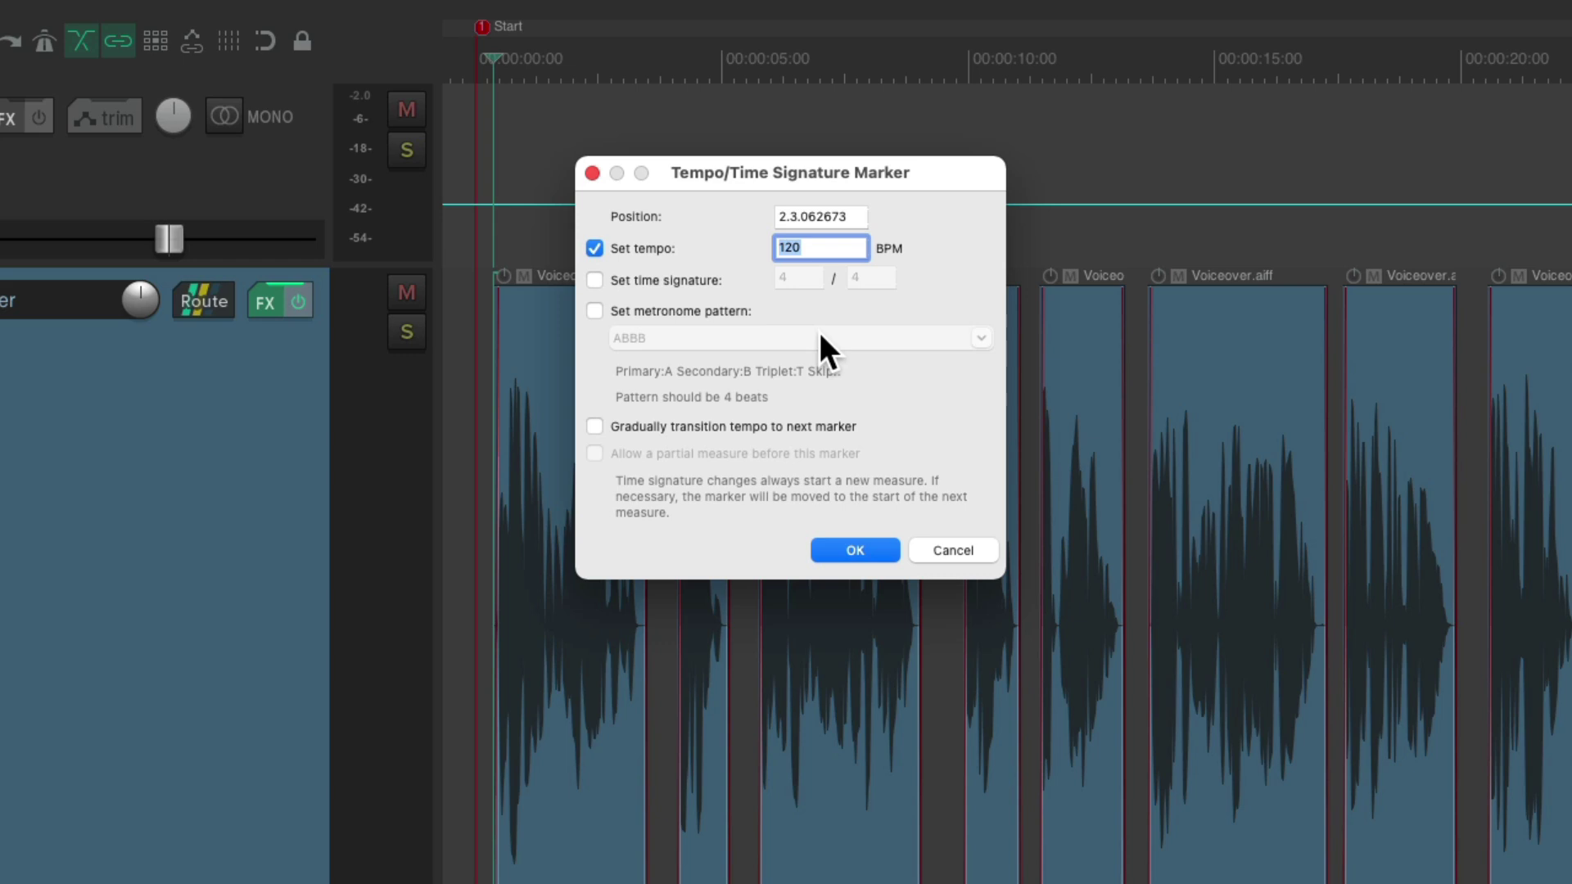
# Add the starting tempo marker, drag it to about 139 BPM, and play from the start
pyautogui.press('Return')
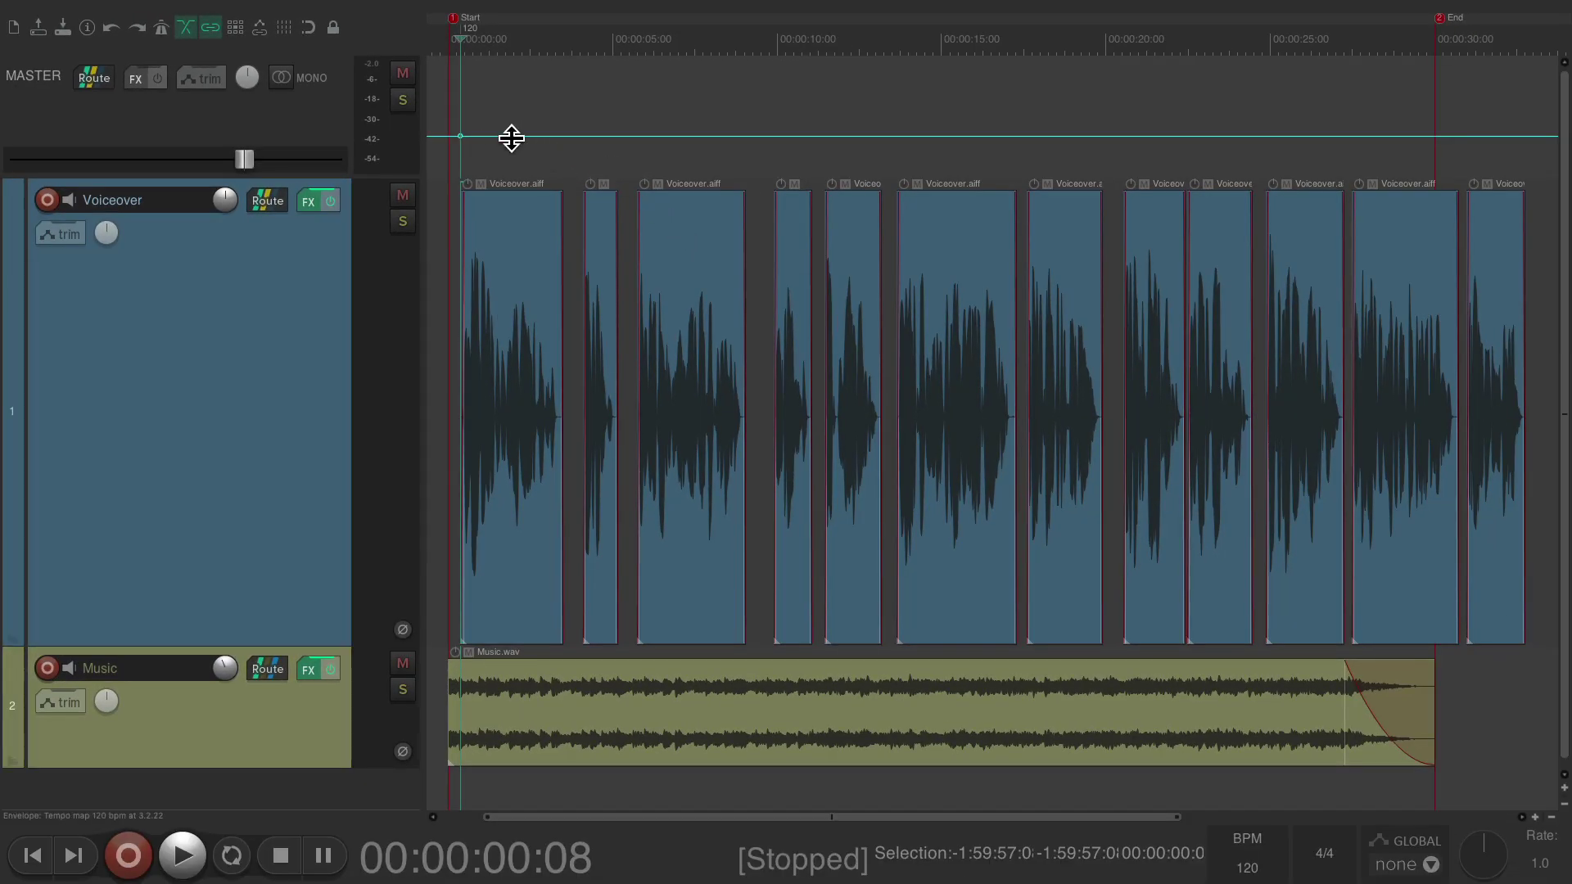
pyautogui.moveTo(458, 137); pyautogui.dragTo(456, 106)
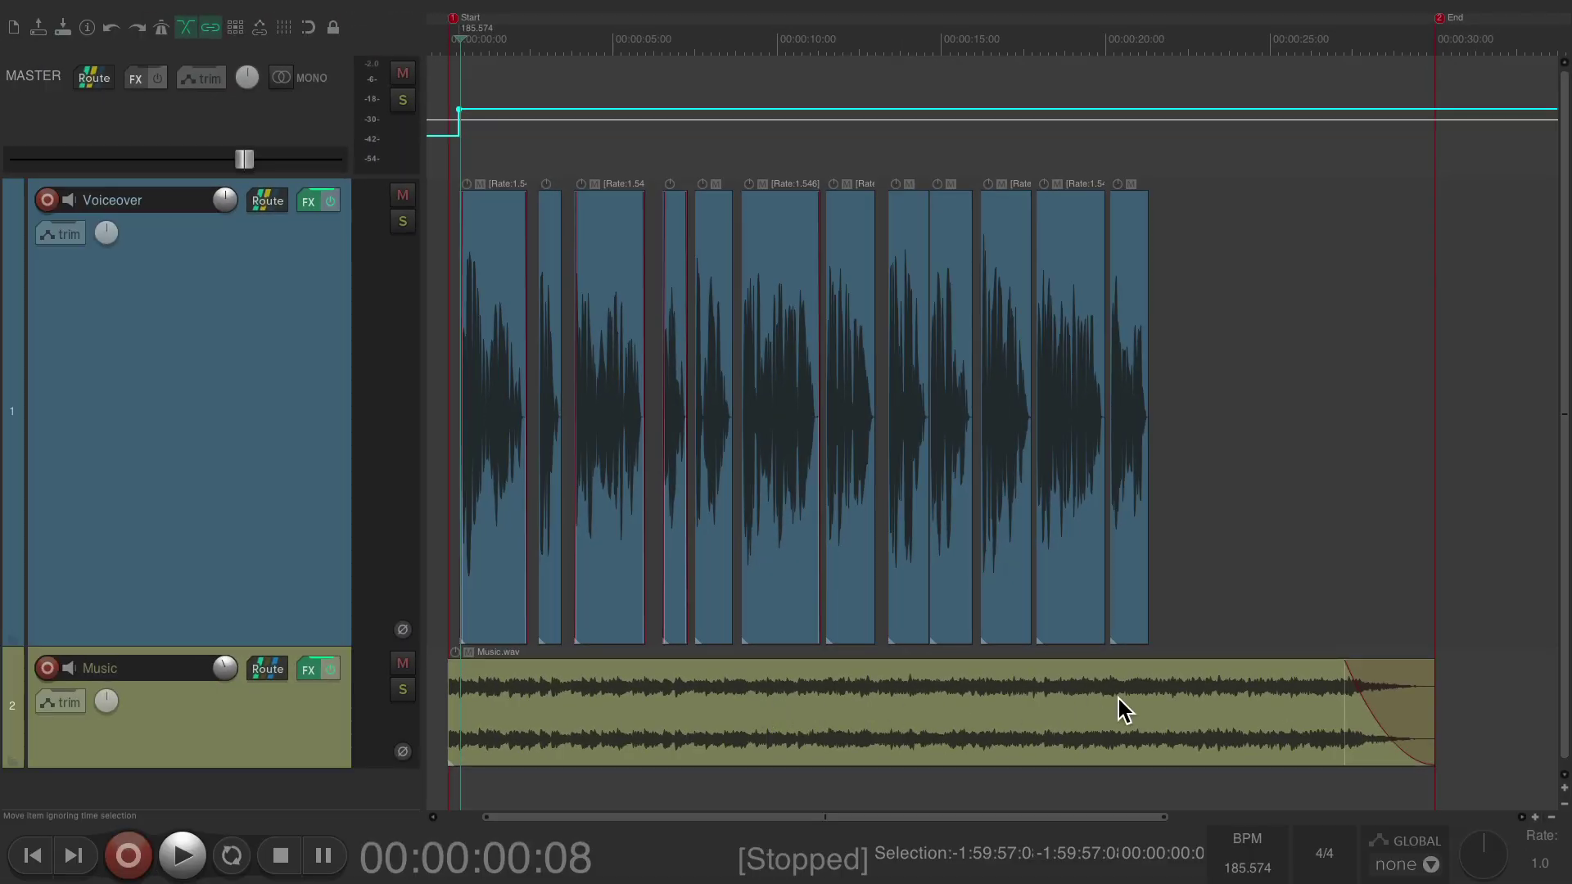
pyautogui.moveTo(457, 112); pyautogui.dragTo(458, 128)
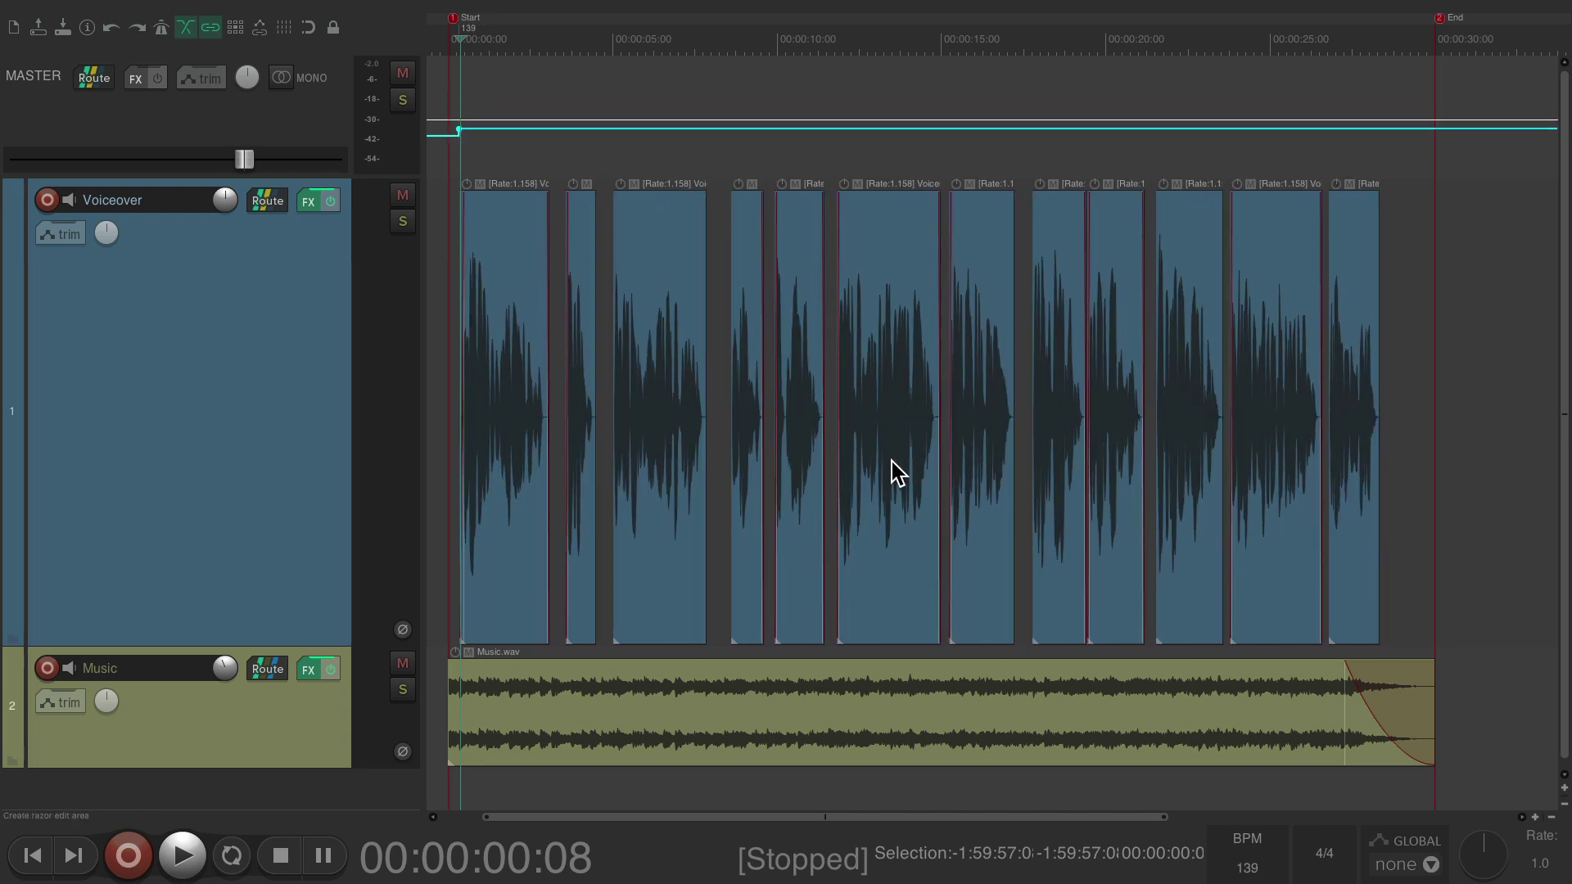
pyautogui.press('Home')
pyautogui.press('space')
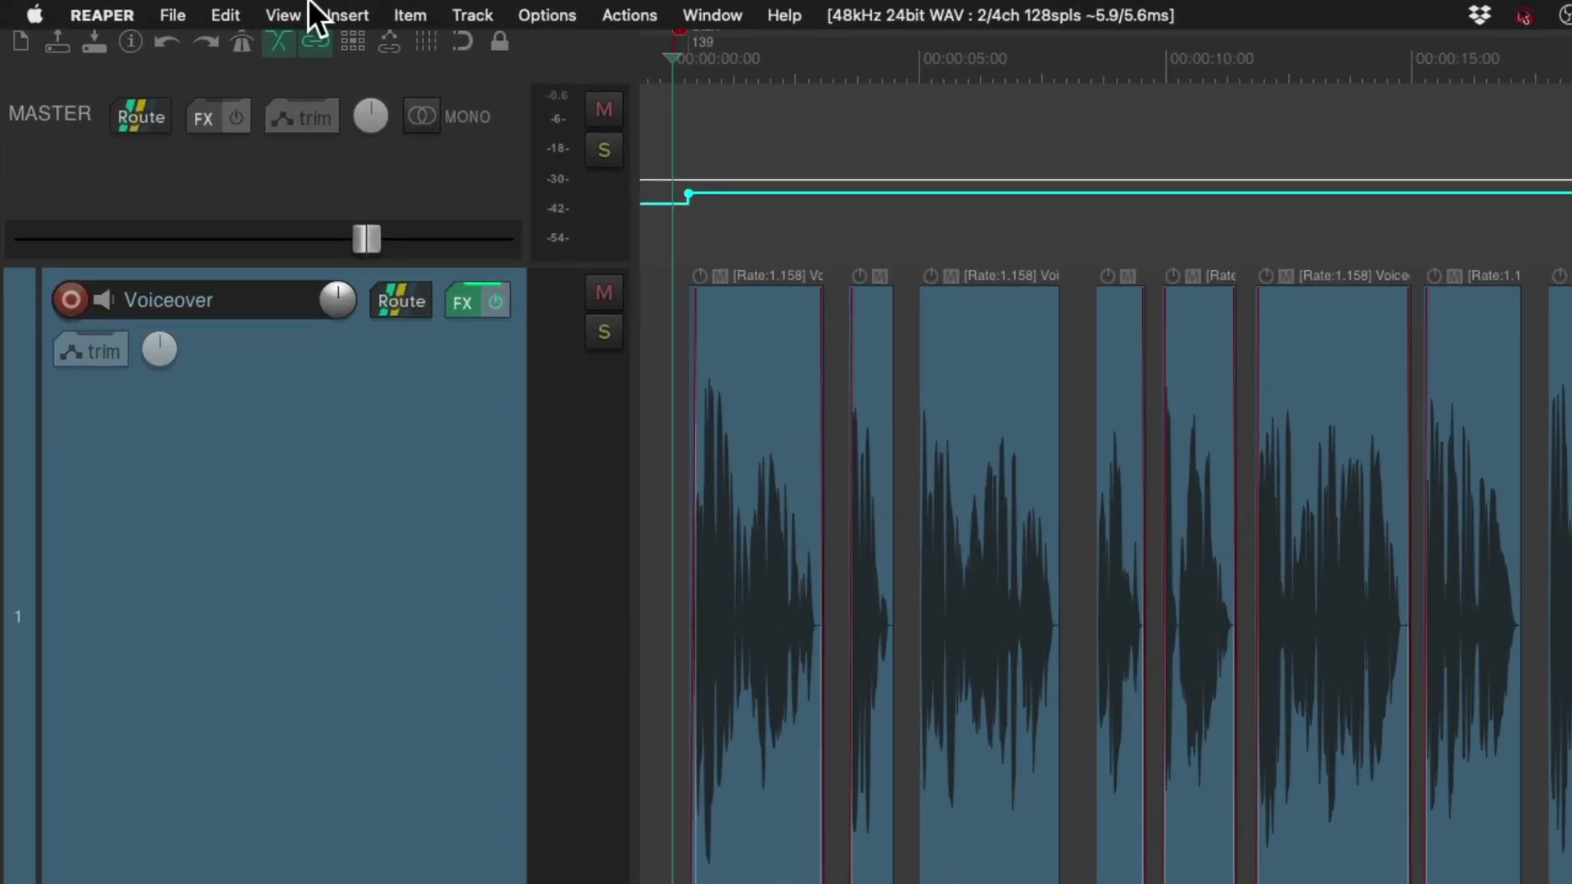
# In Project Settings choose élastique 3.3.3 Soloist, Speech parameter, and Tonal-optimized stretch markers
pyautogui.click(114, 10)
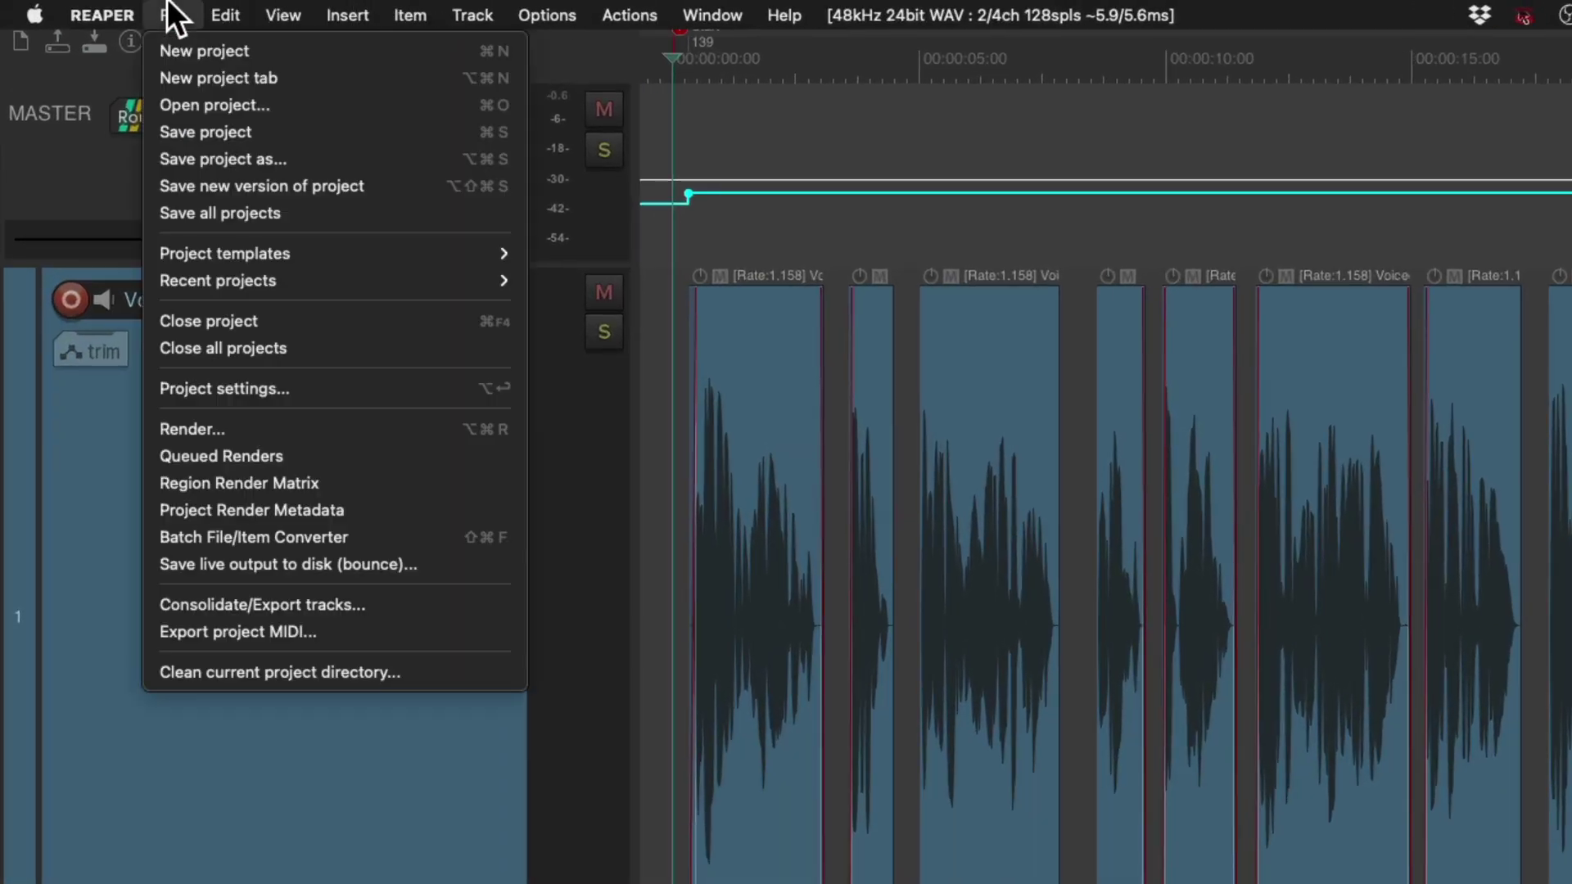
pyautogui.click(151, 390)
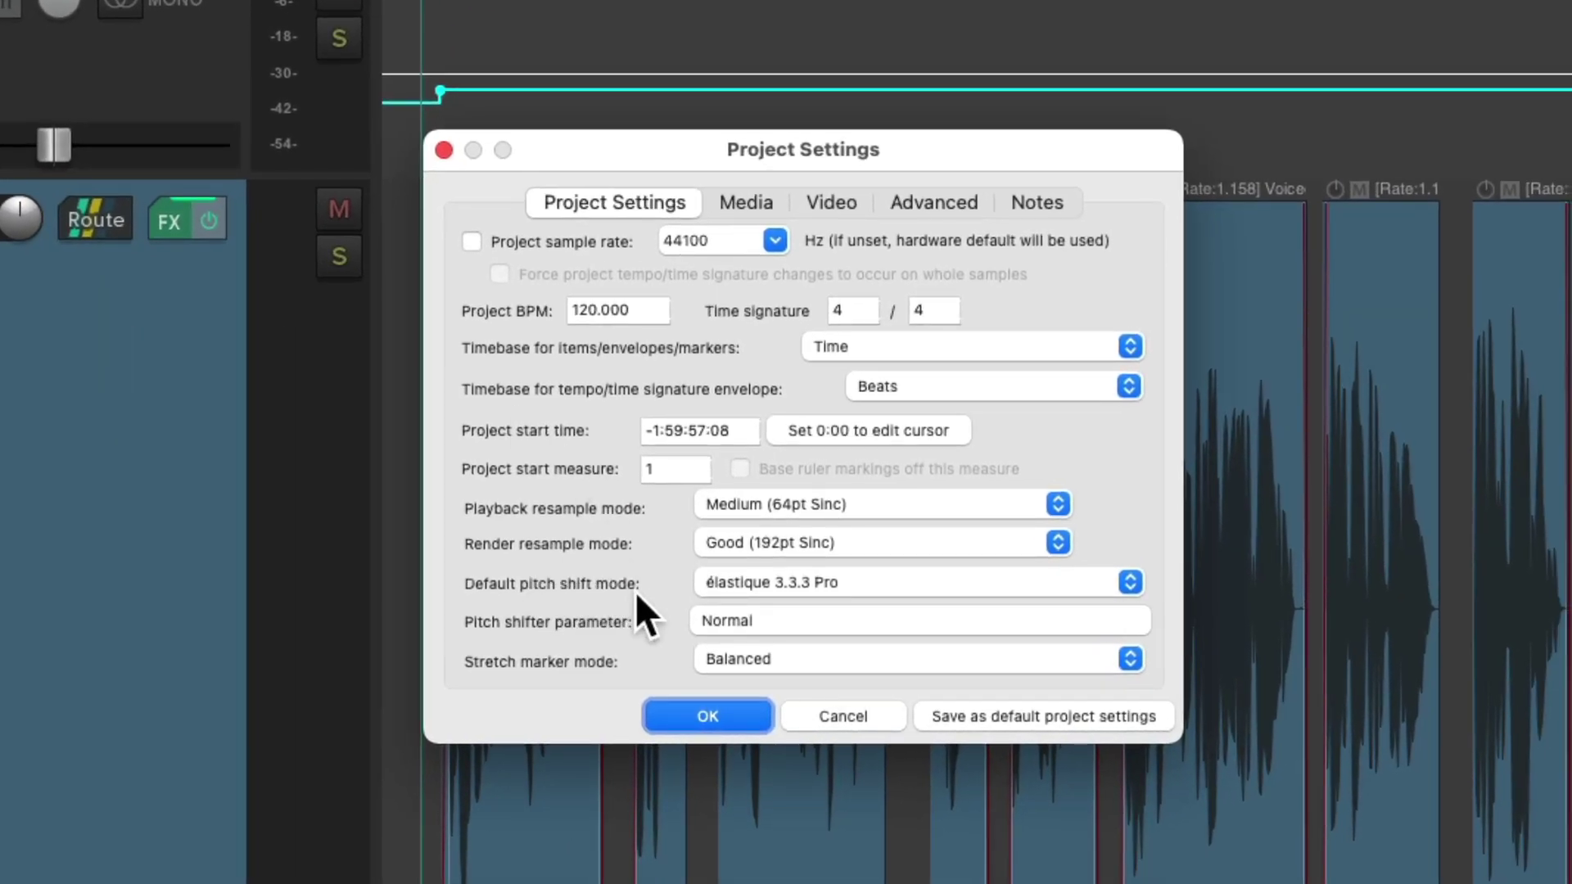
pyautogui.click(920, 582)
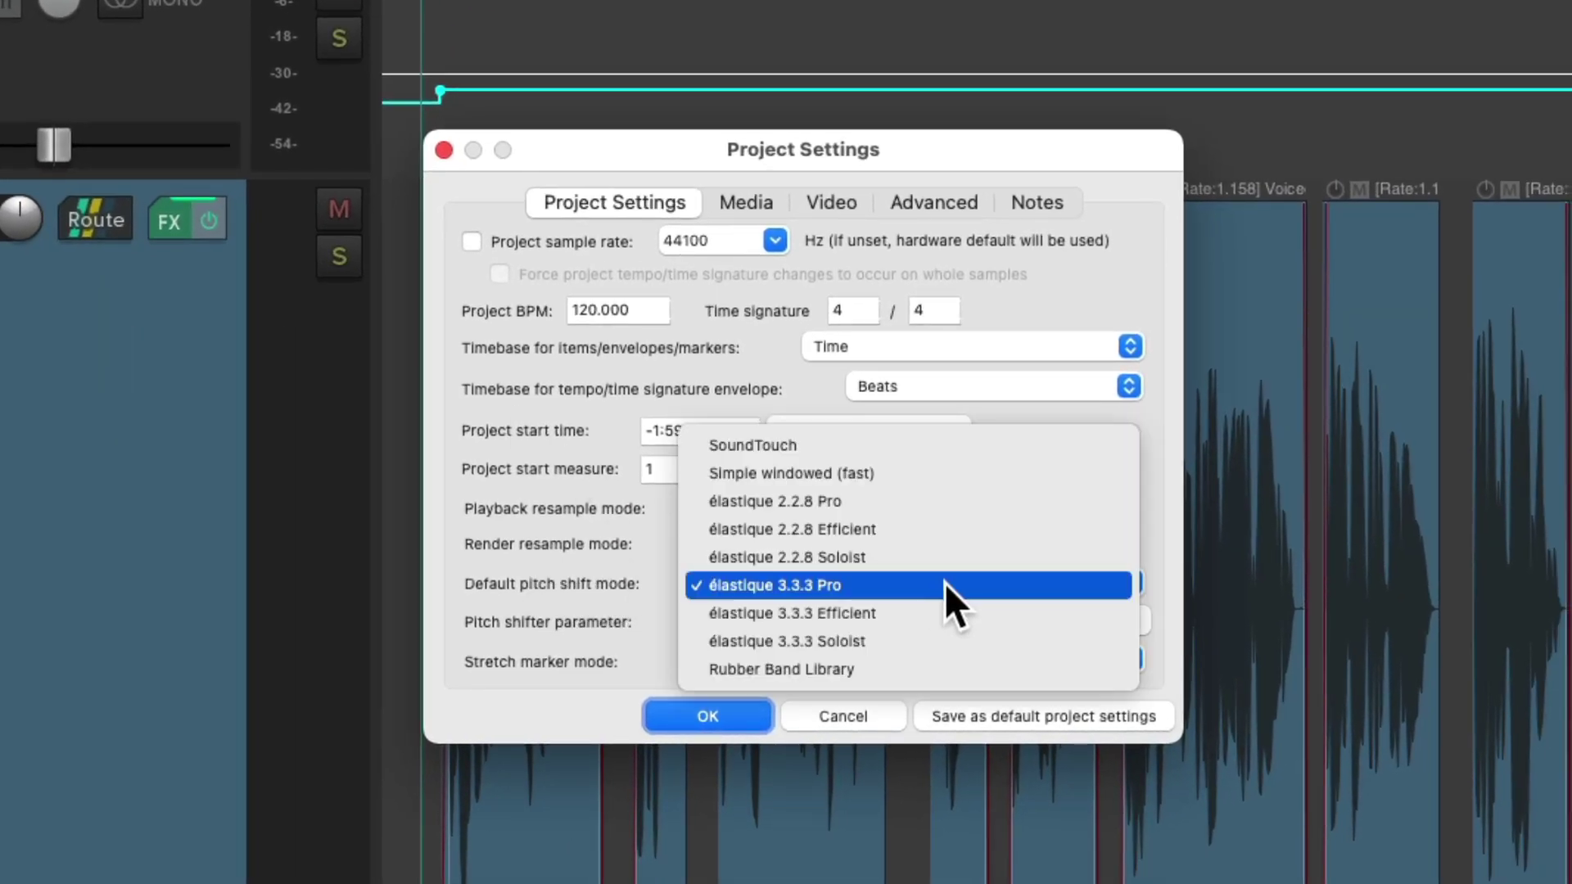
pyautogui.click(912, 642)
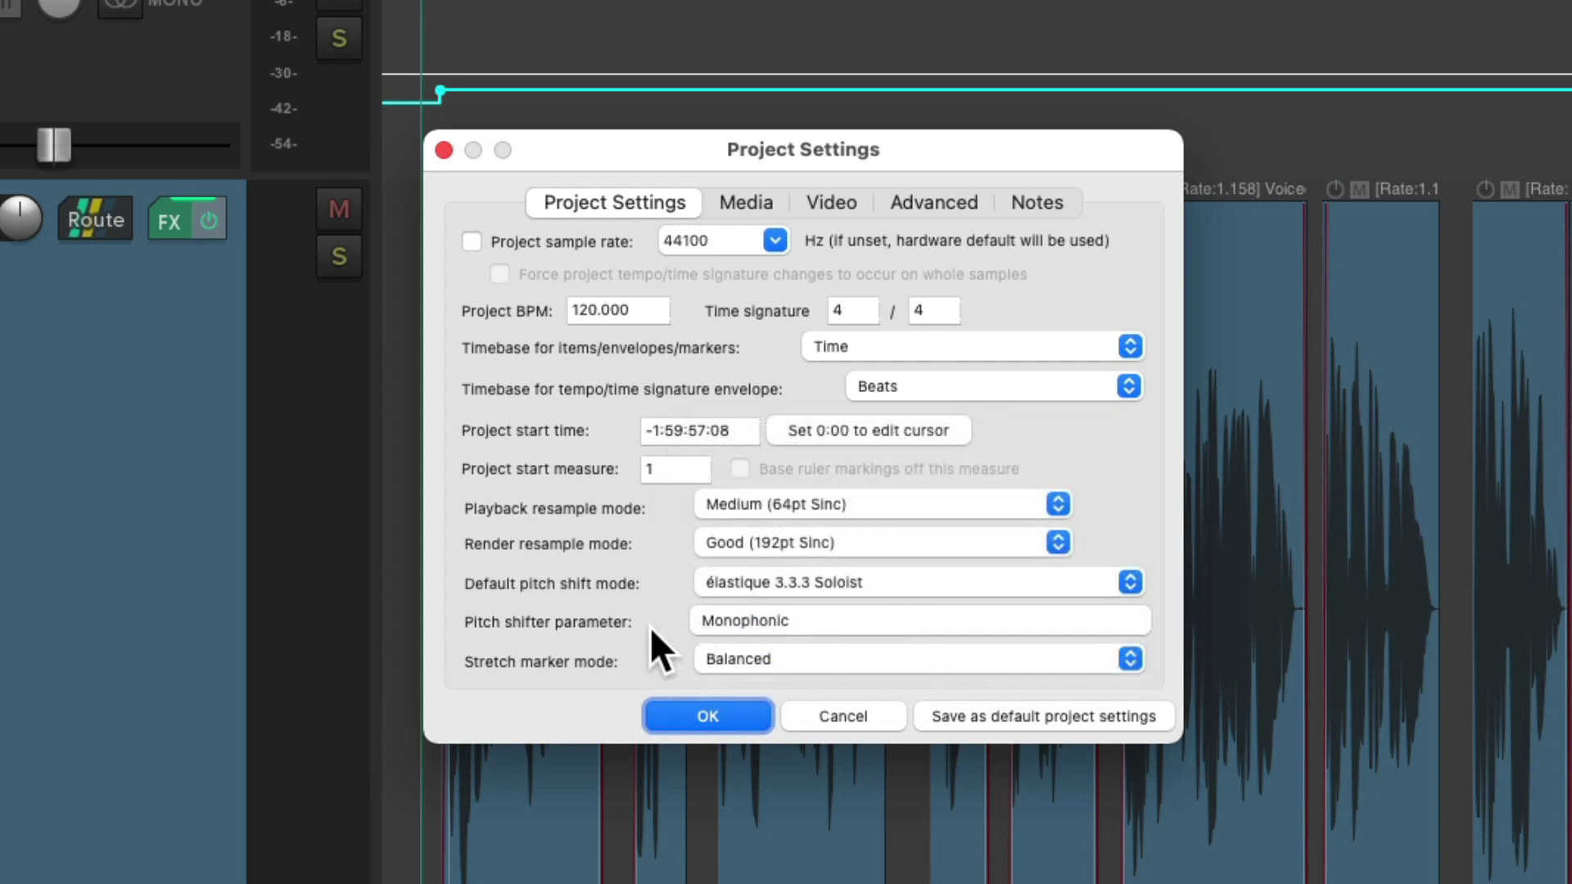
pyautogui.click(934, 621)
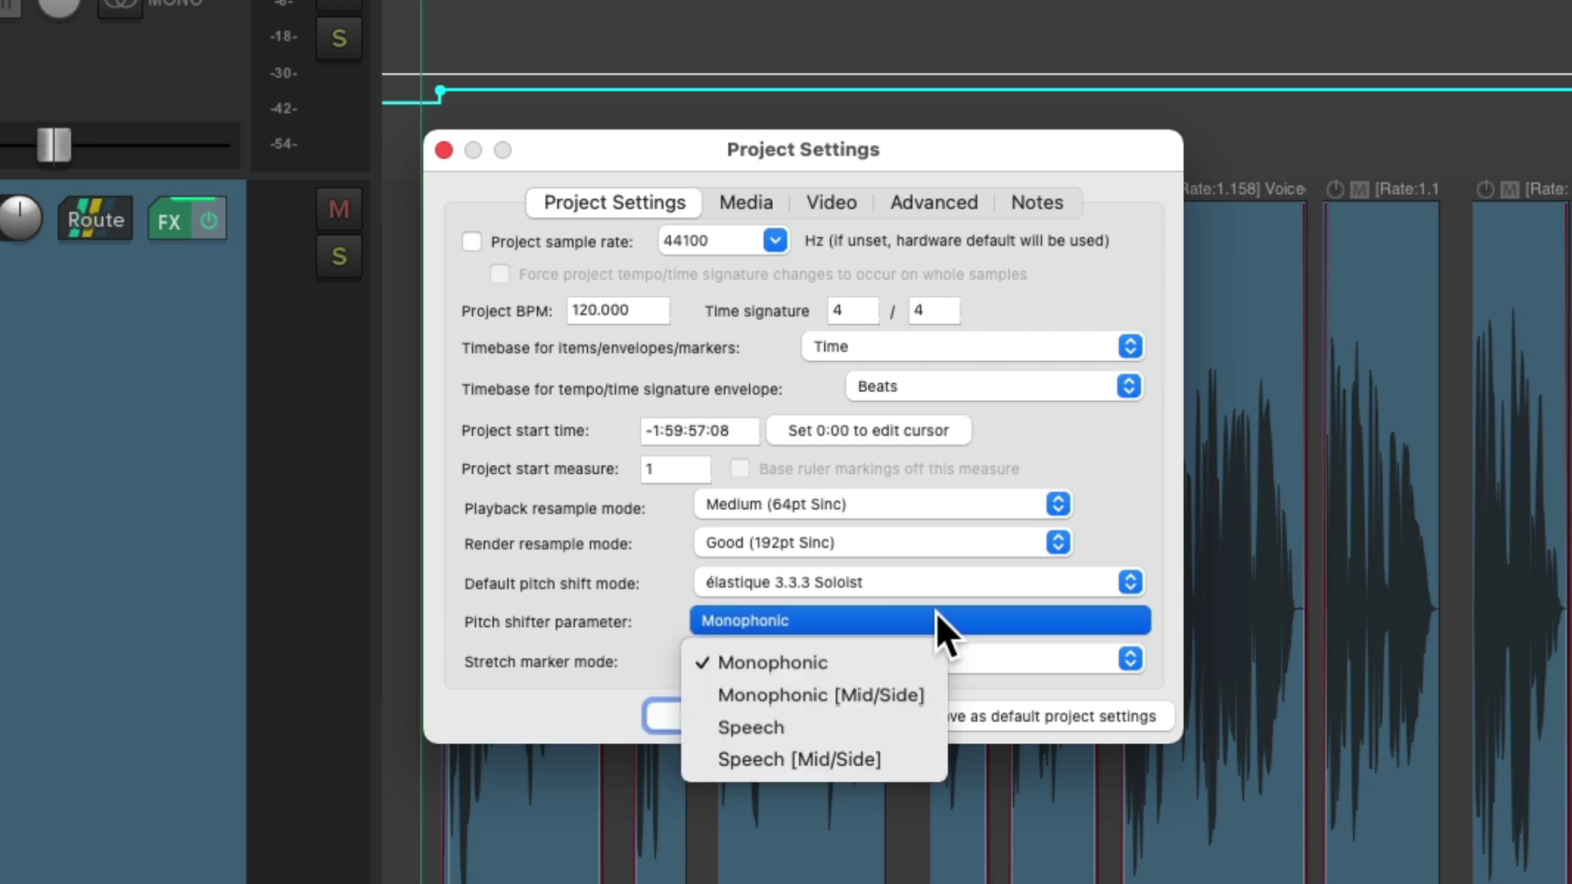
pyautogui.click(916, 727)
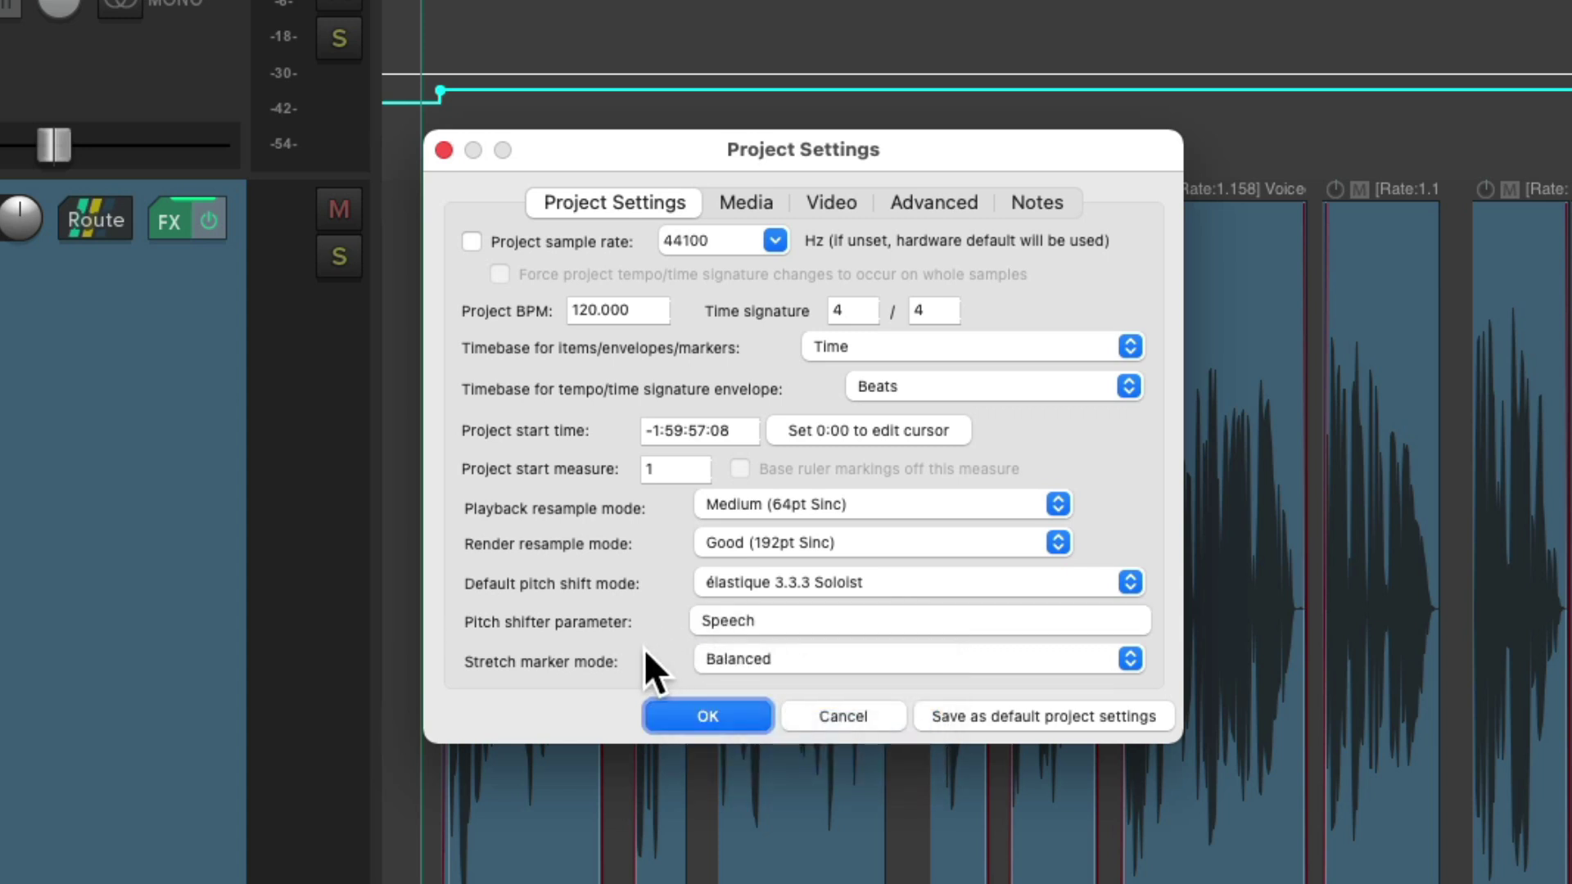
pyautogui.click(843, 662)
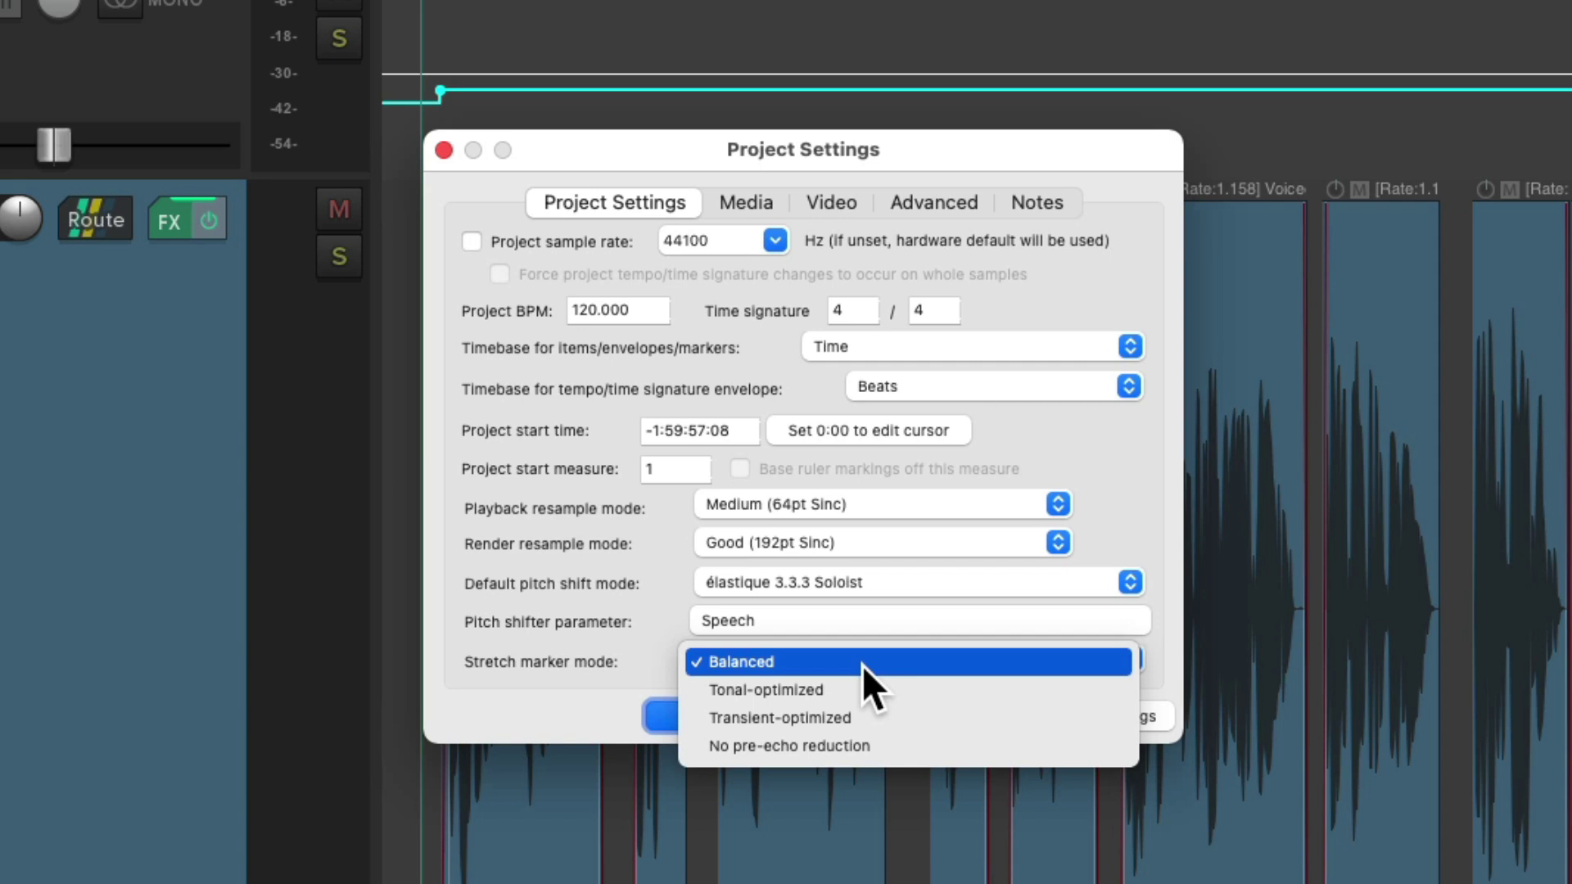
pyautogui.click(898, 689)
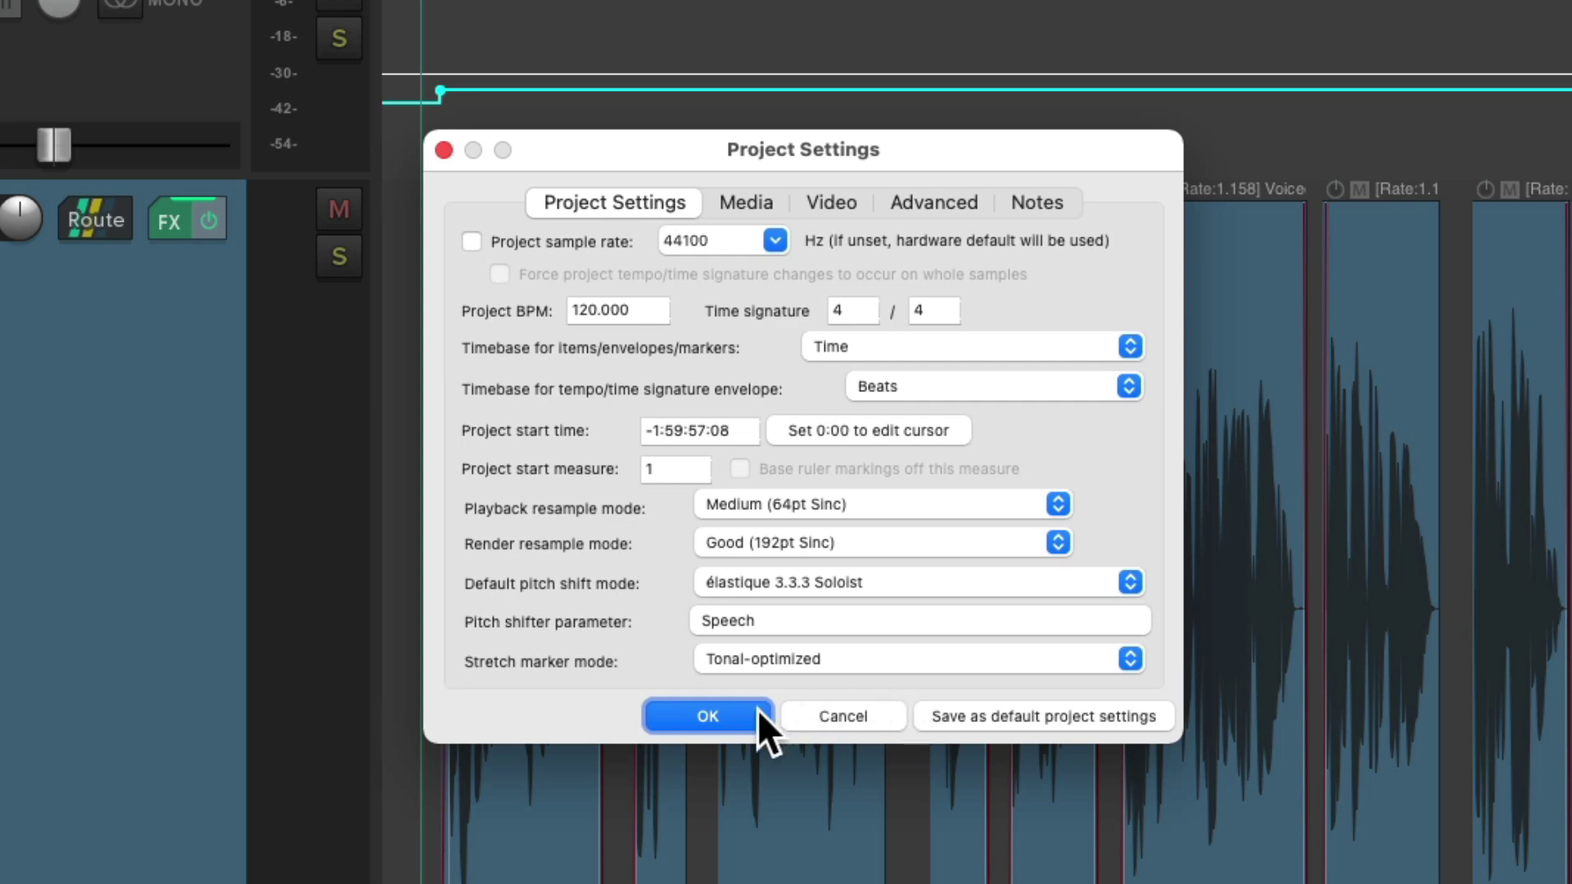
pyautogui.click(732, 718)
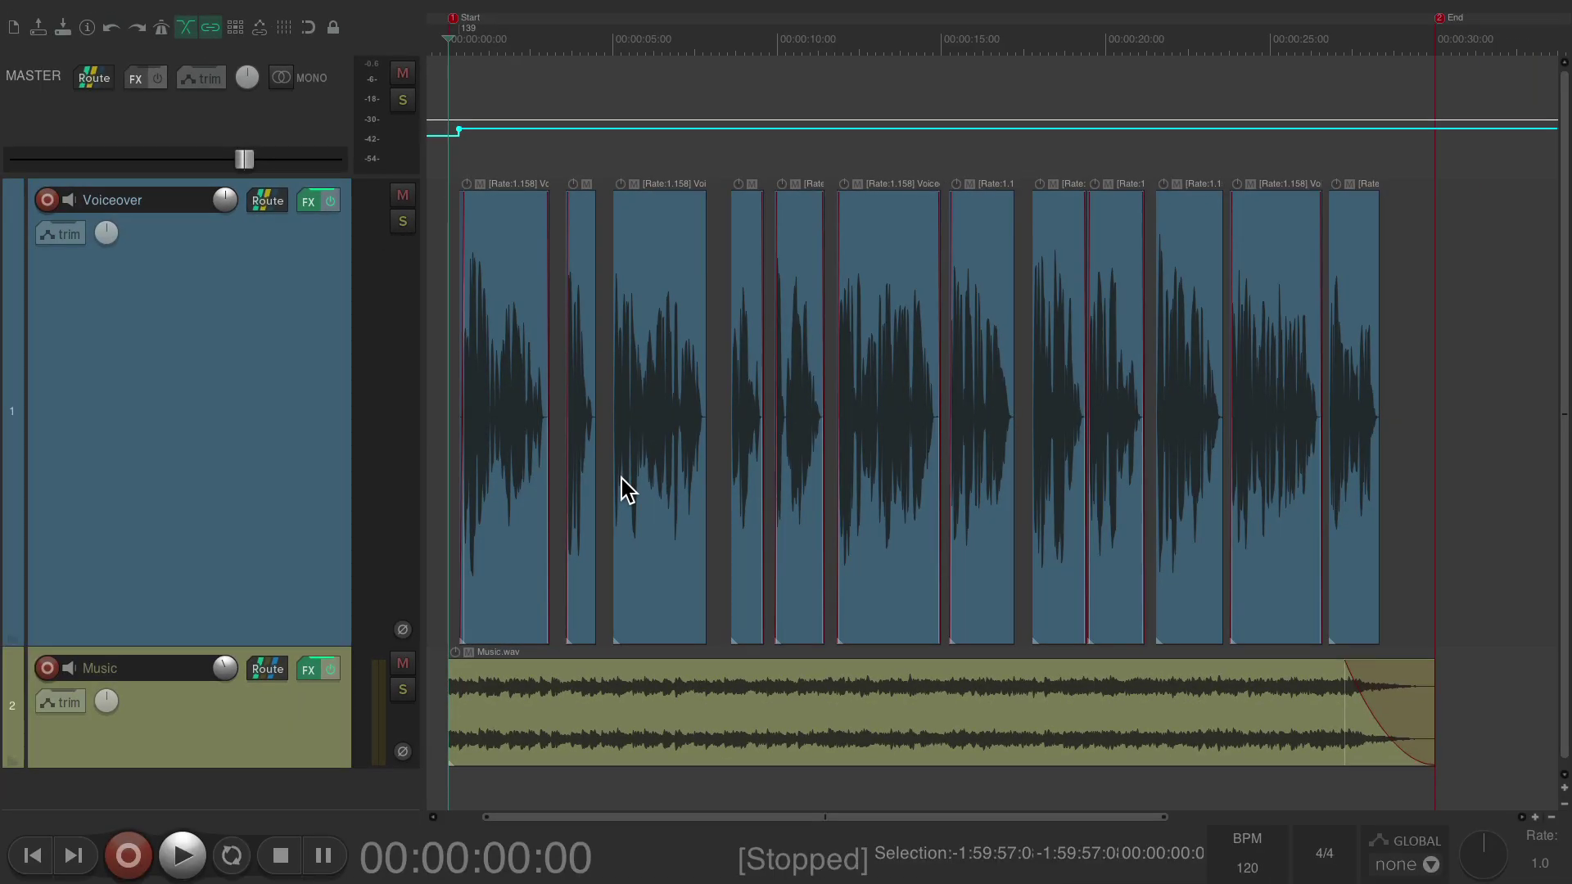
pyautogui.press('space')
# Add a tempo marker at the second voiceover item, lower the tempo to 104.918 BPM, and audition it
pyautogui.click(558, 340)
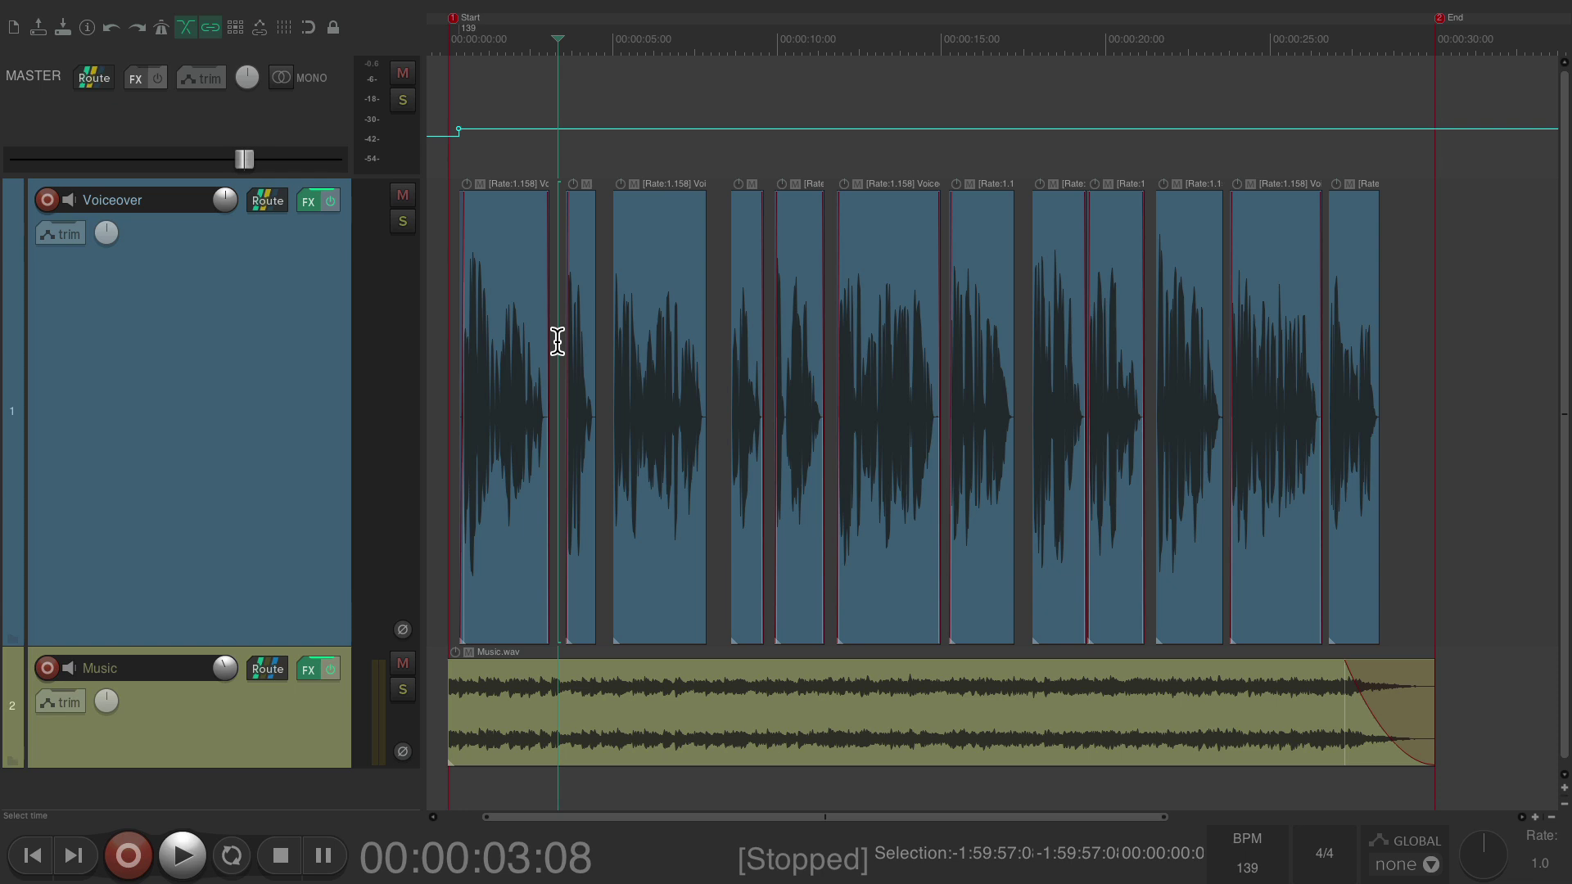
pyautogui.press('Right')
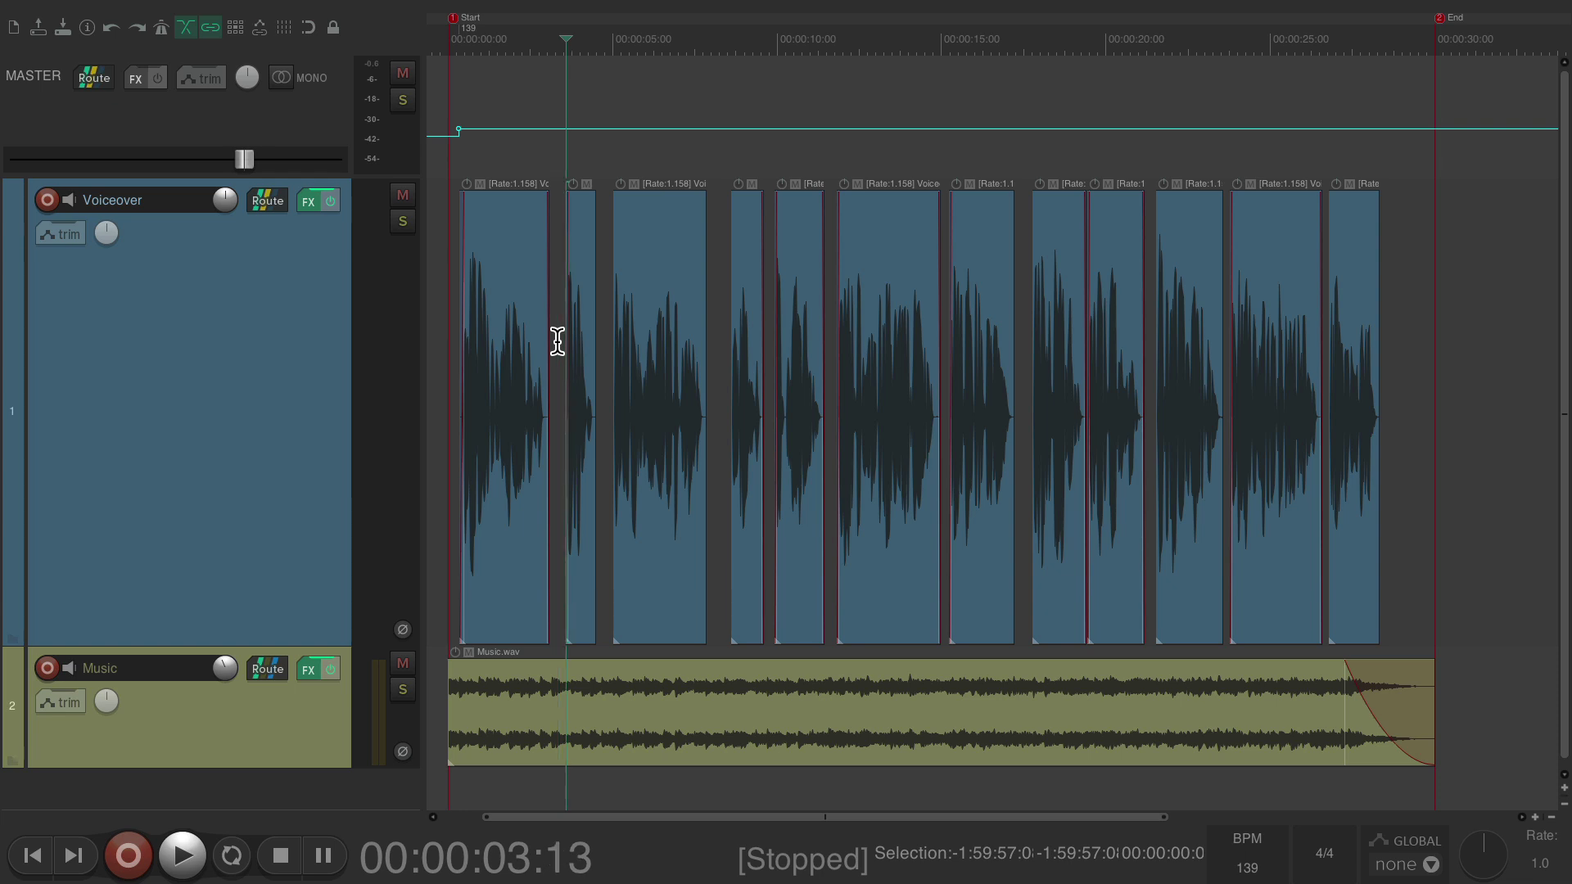
pyautogui.hotkey('shift', 'c')
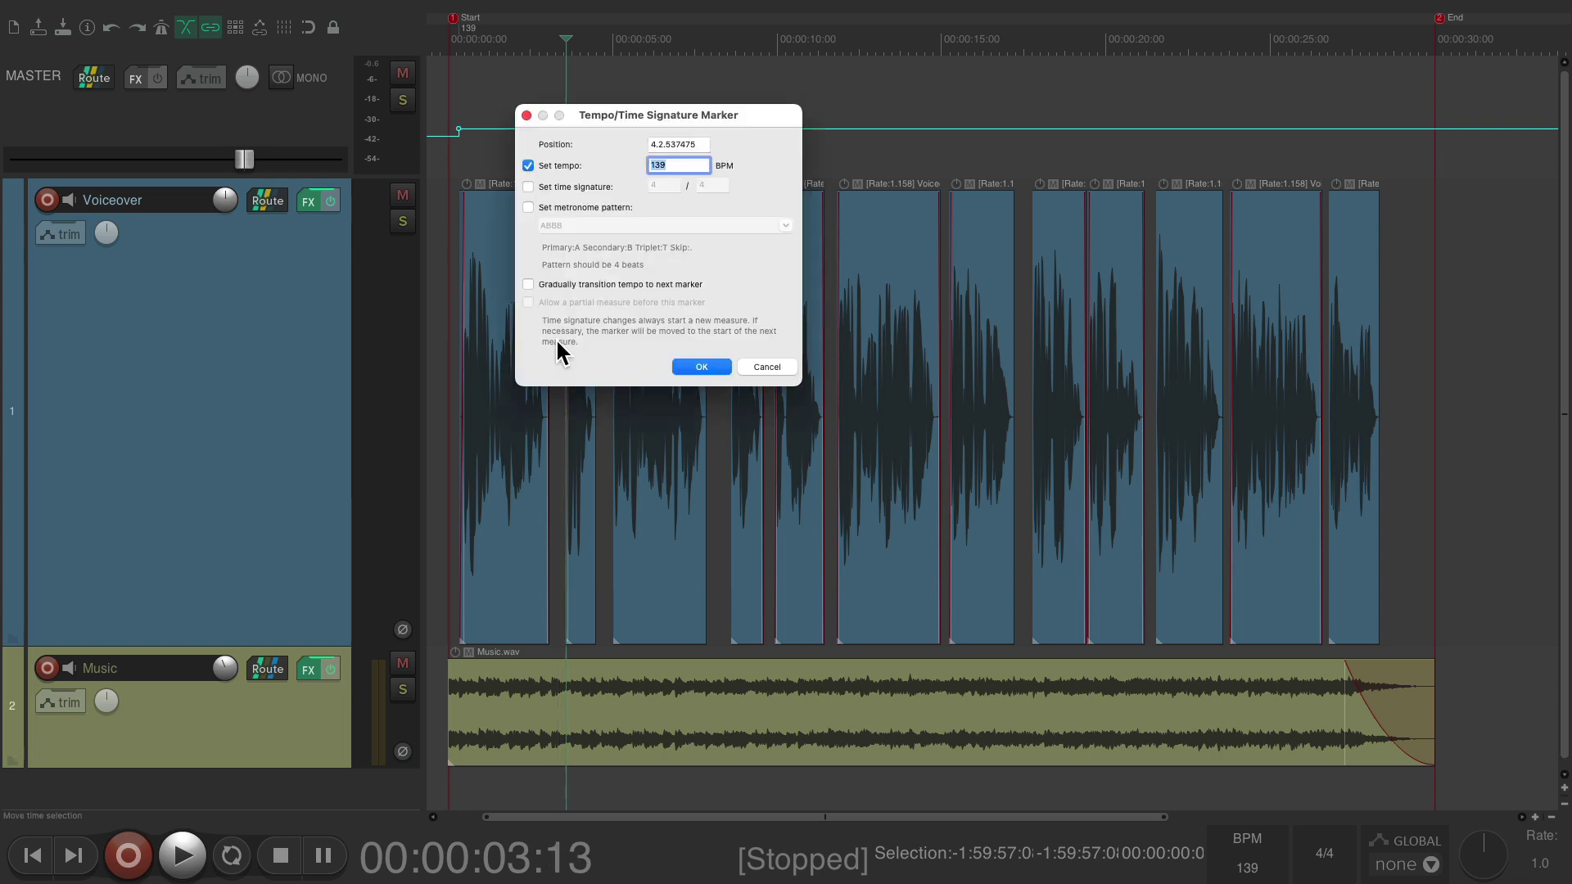
pyautogui.click(703, 367)
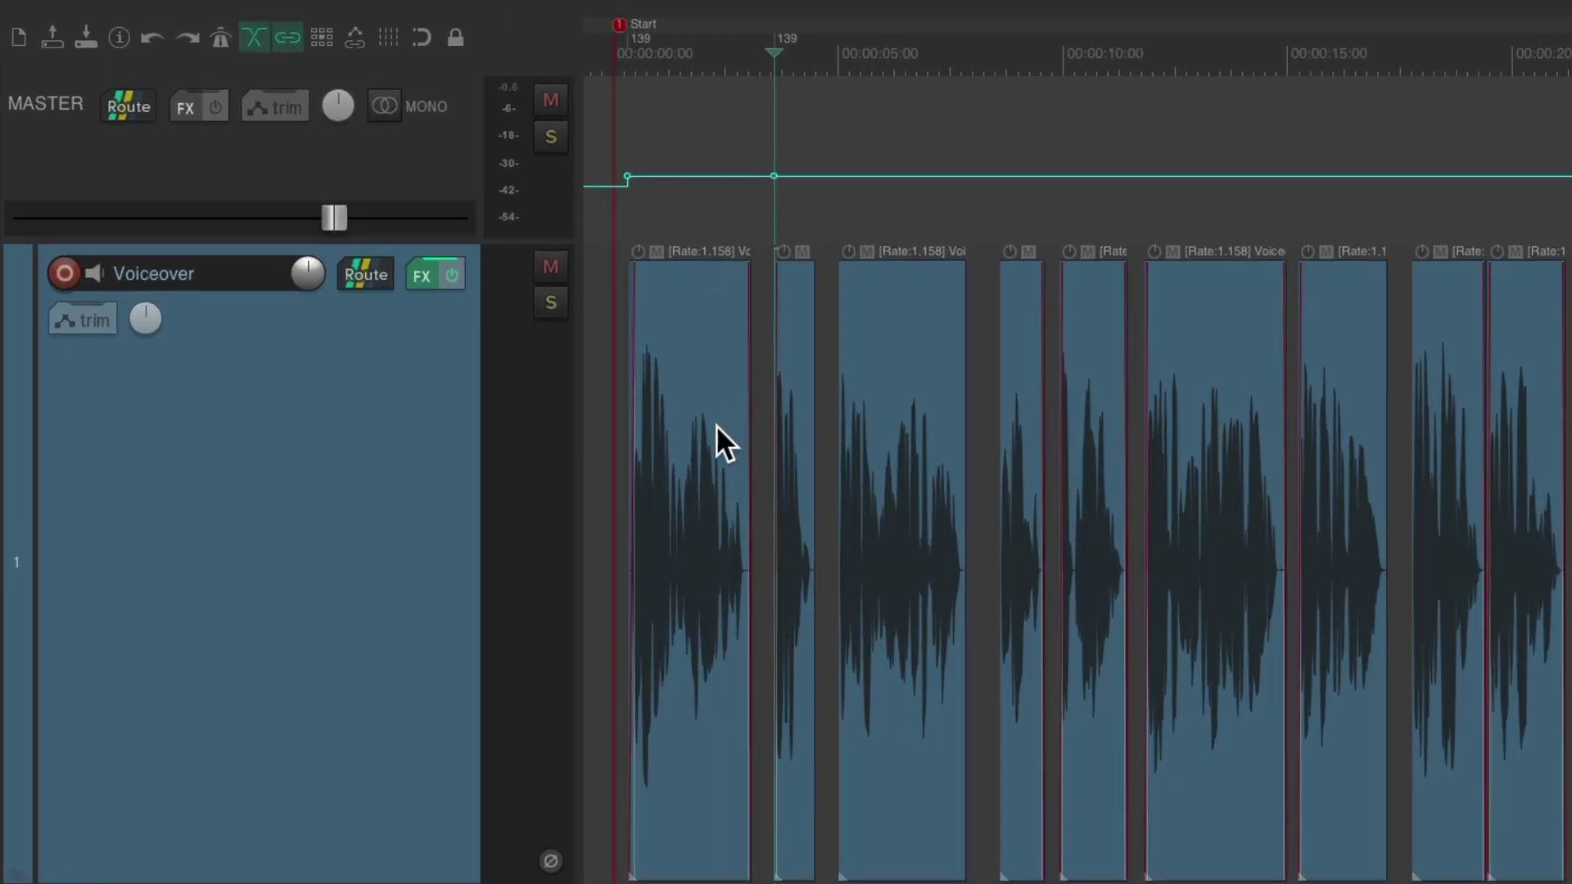
pyautogui.scroll(5, 718, 425)
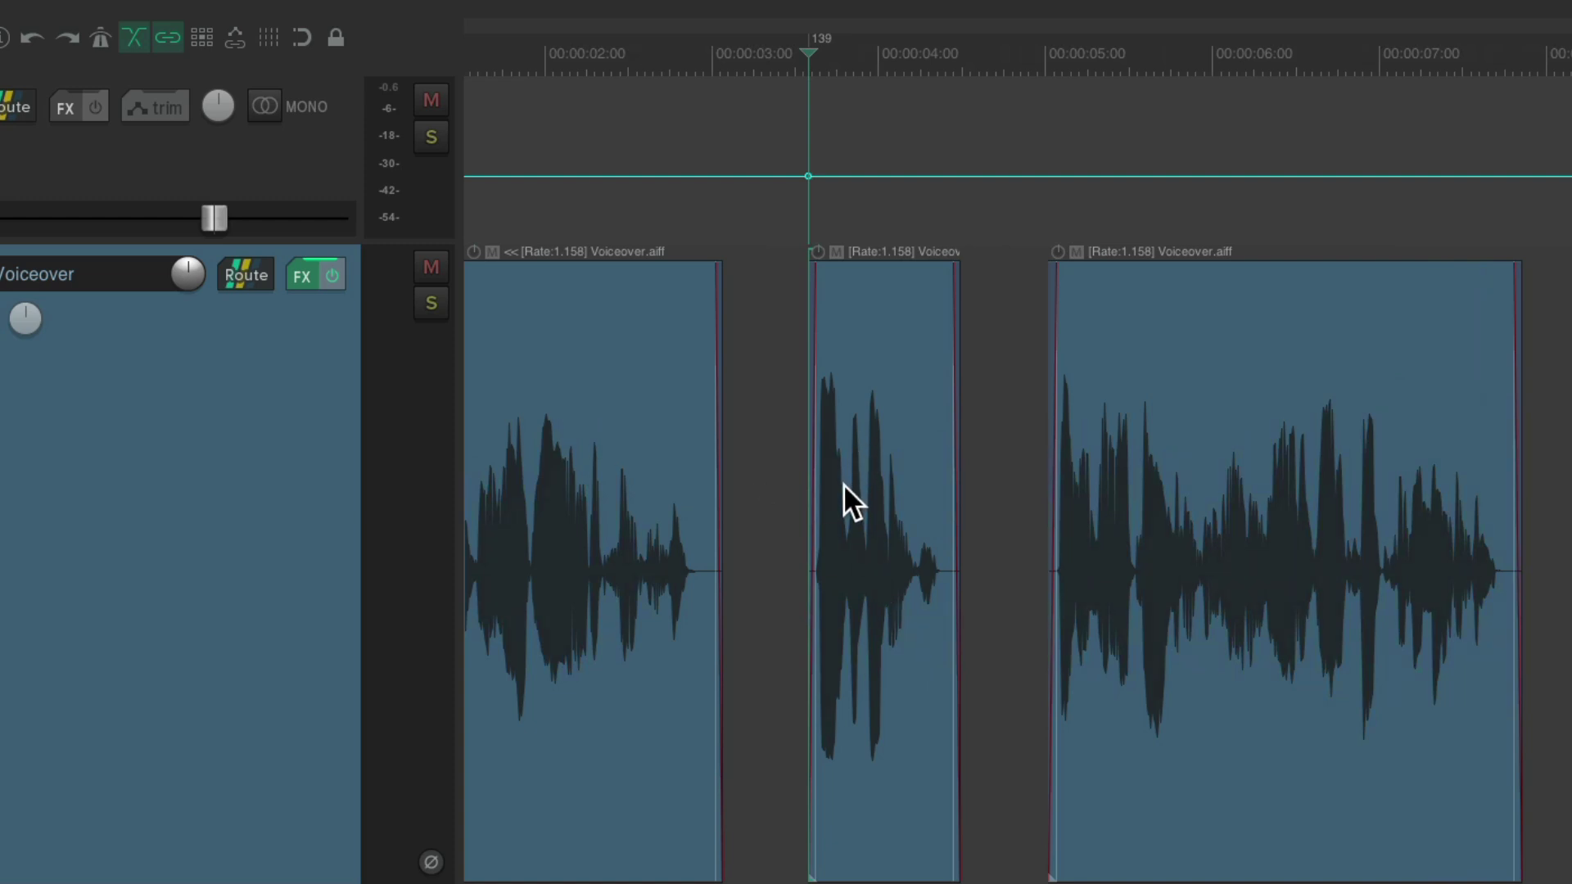
pyautogui.moveTo(812, 187)
pyautogui.mouseDown()
pyautogui.moveTo(807, 203)
pyautogui.moveTo(810, 155)
pyautogui.moveTo(810, 211)
pyautogui.mouseUp()
pyautogui.press('space')
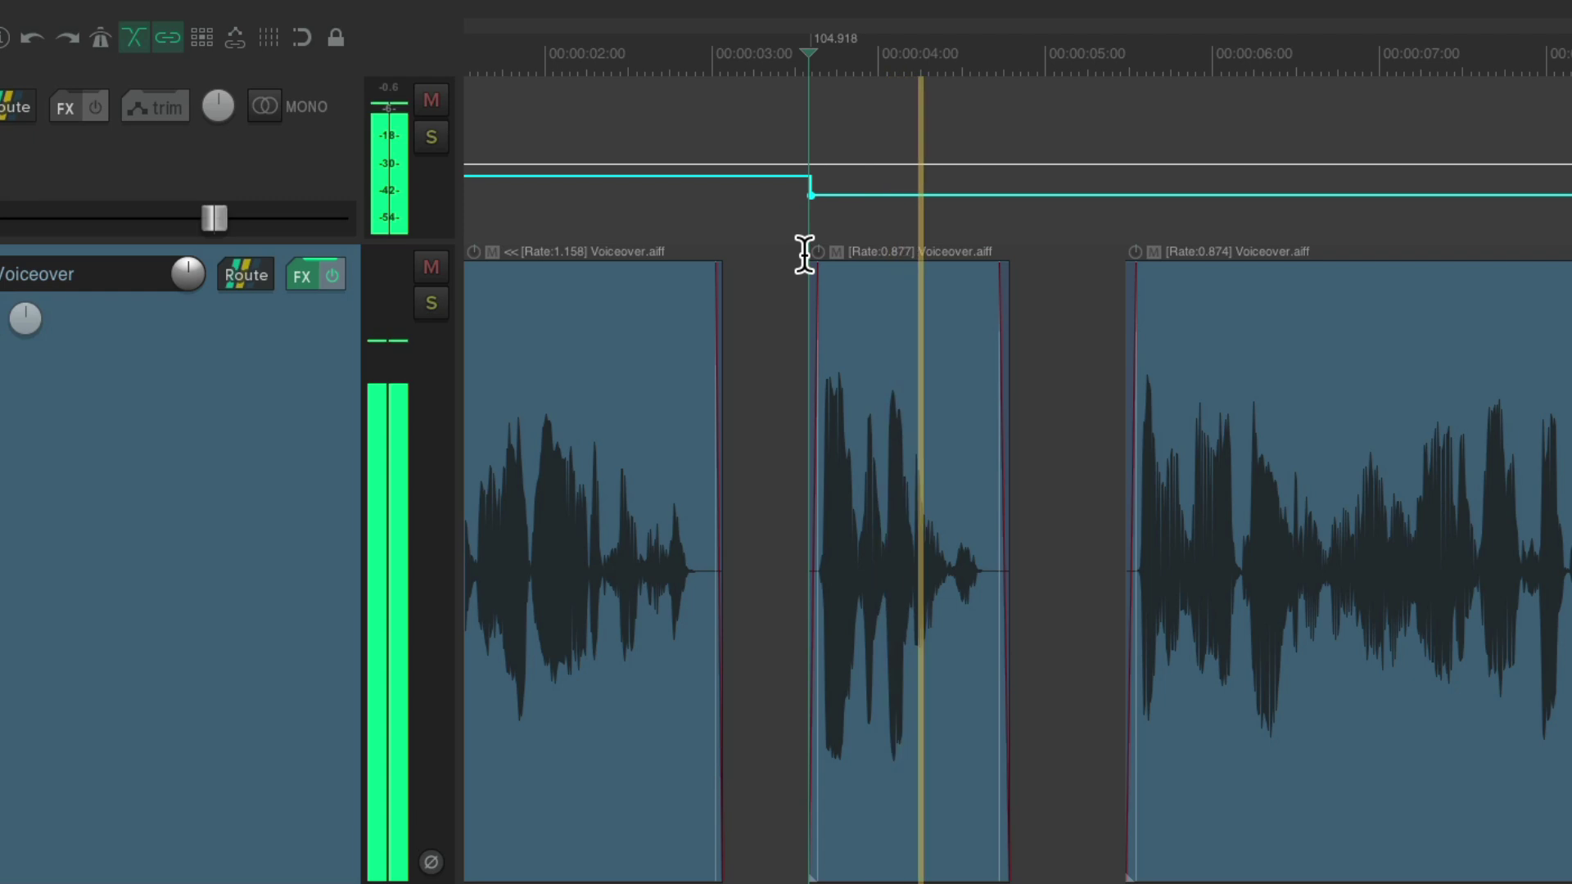
pyautogui.press('space')
pyautogui.press('space')
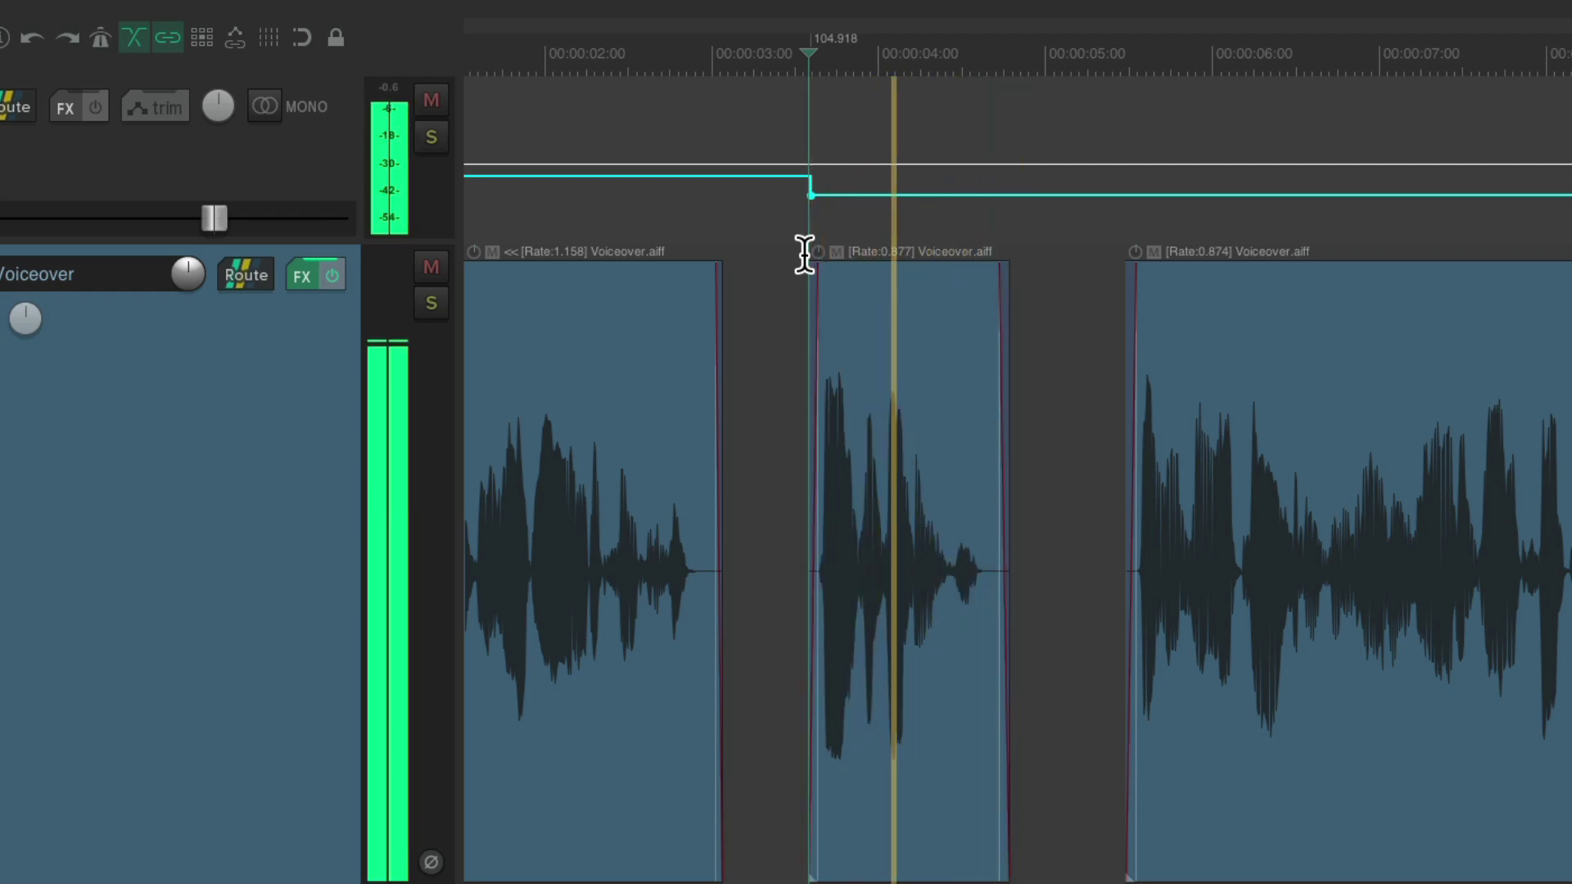
pyautogui.press('space')
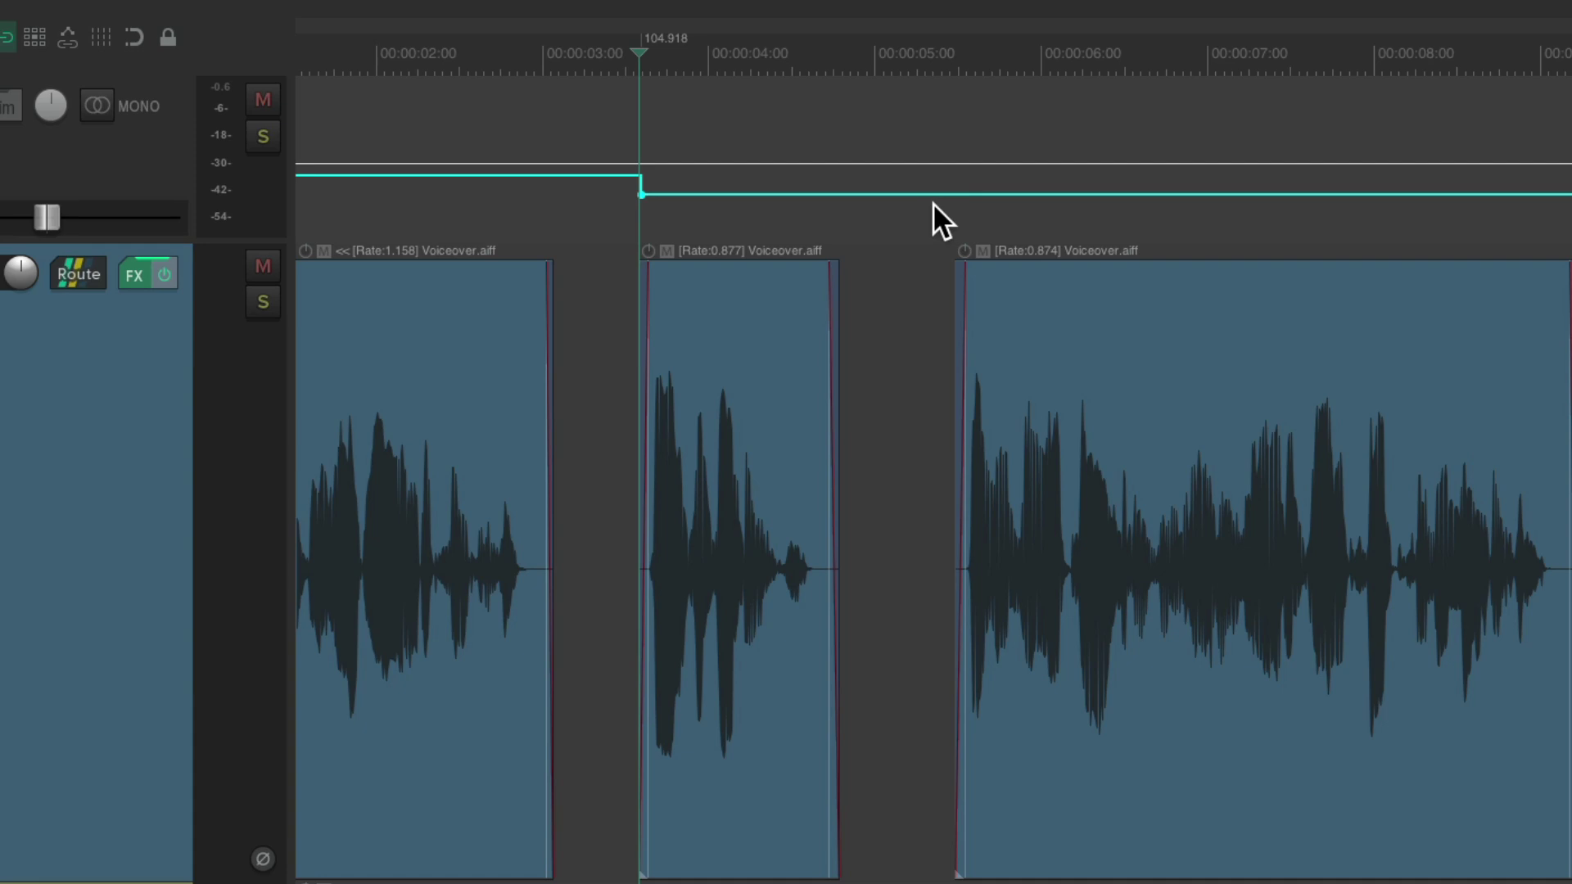
# Add a tempo marker at the third item's start and raise the tempo to 165.902 BPM
pyautogui.click(900, 370)
pyautogui.press('Tab')
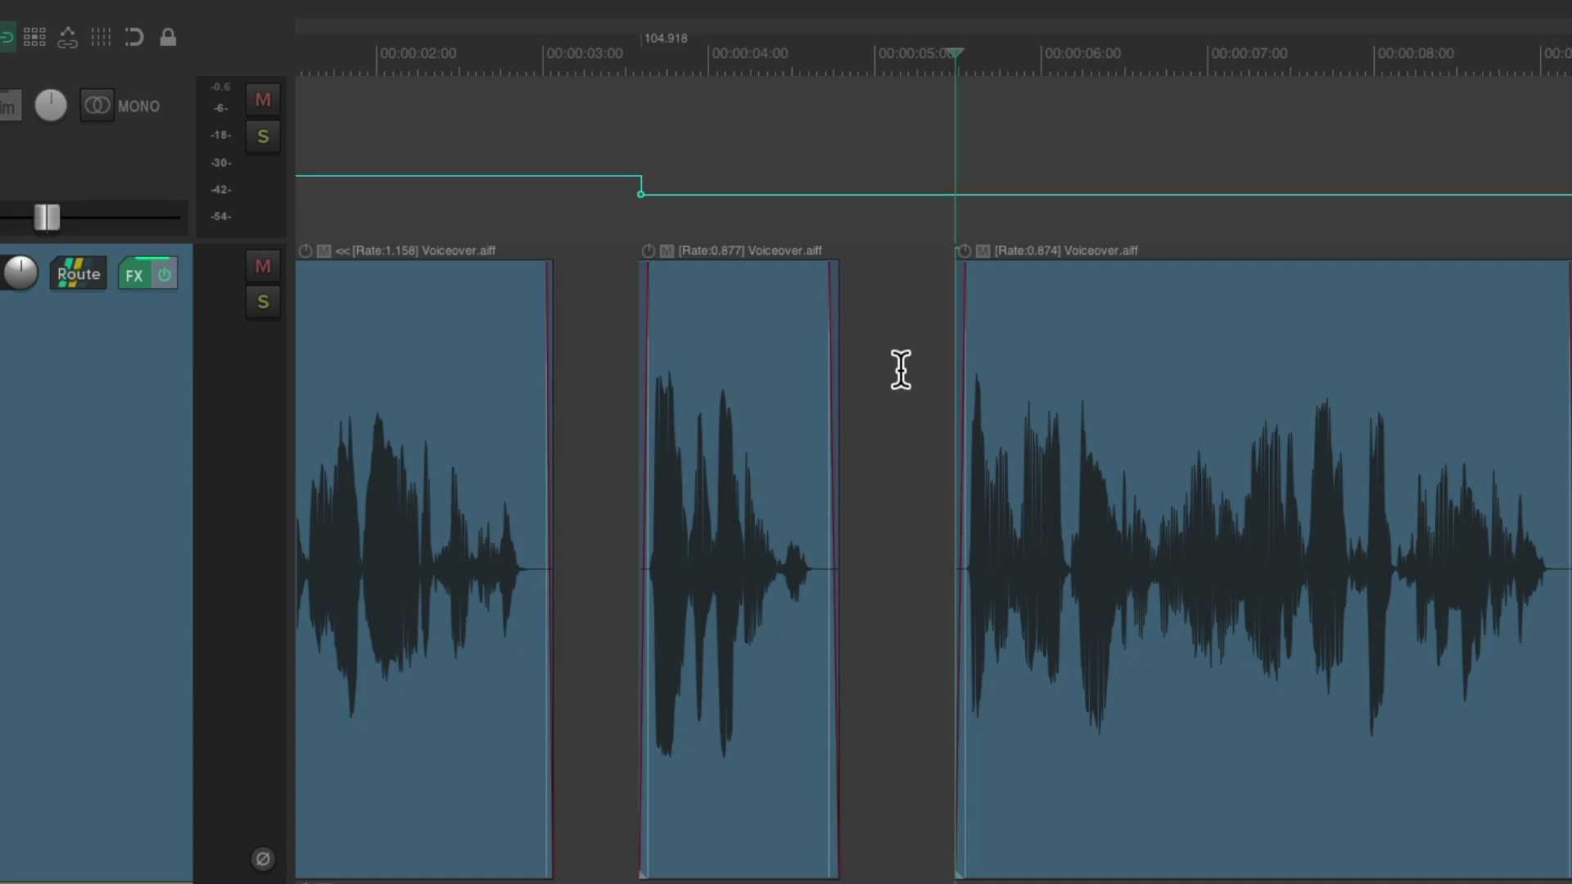
pyautogui.hotkey('shift', 'c')
pyautogui.moveTo(955, 194); pyautogui.dragTo(955, 151)
# Settle the raised tempo at 142.295, then add a marker near 9 seconds dropping to 97.049 BPM
pyautogui.scroll(-5, 955, 150)
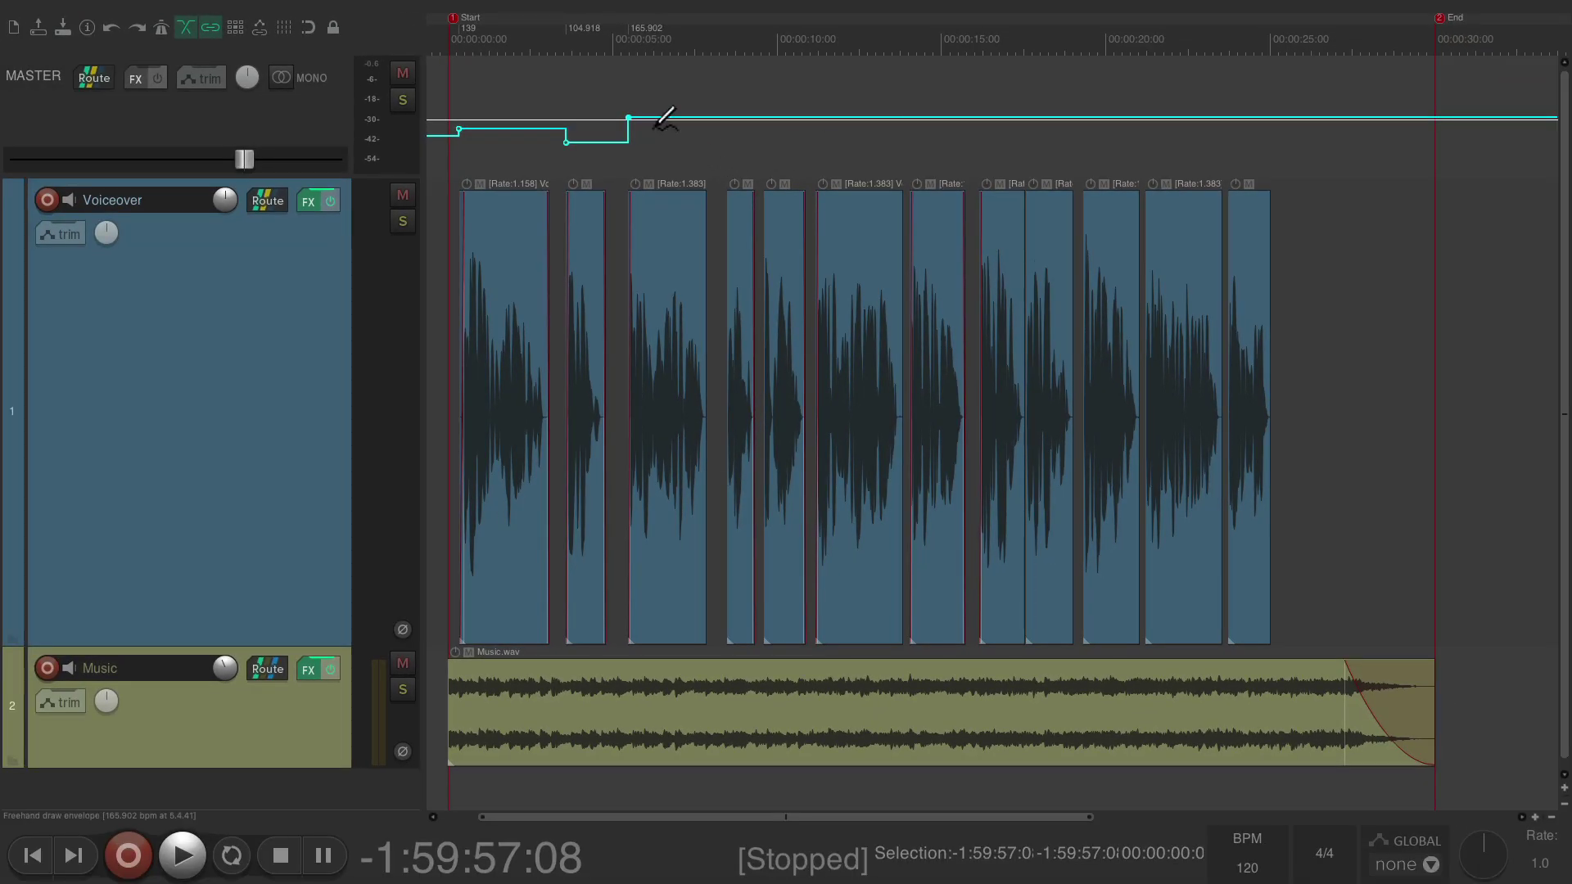
pyautogui.moveTo(627, 119); pyautogui.dragTo(628, 127)
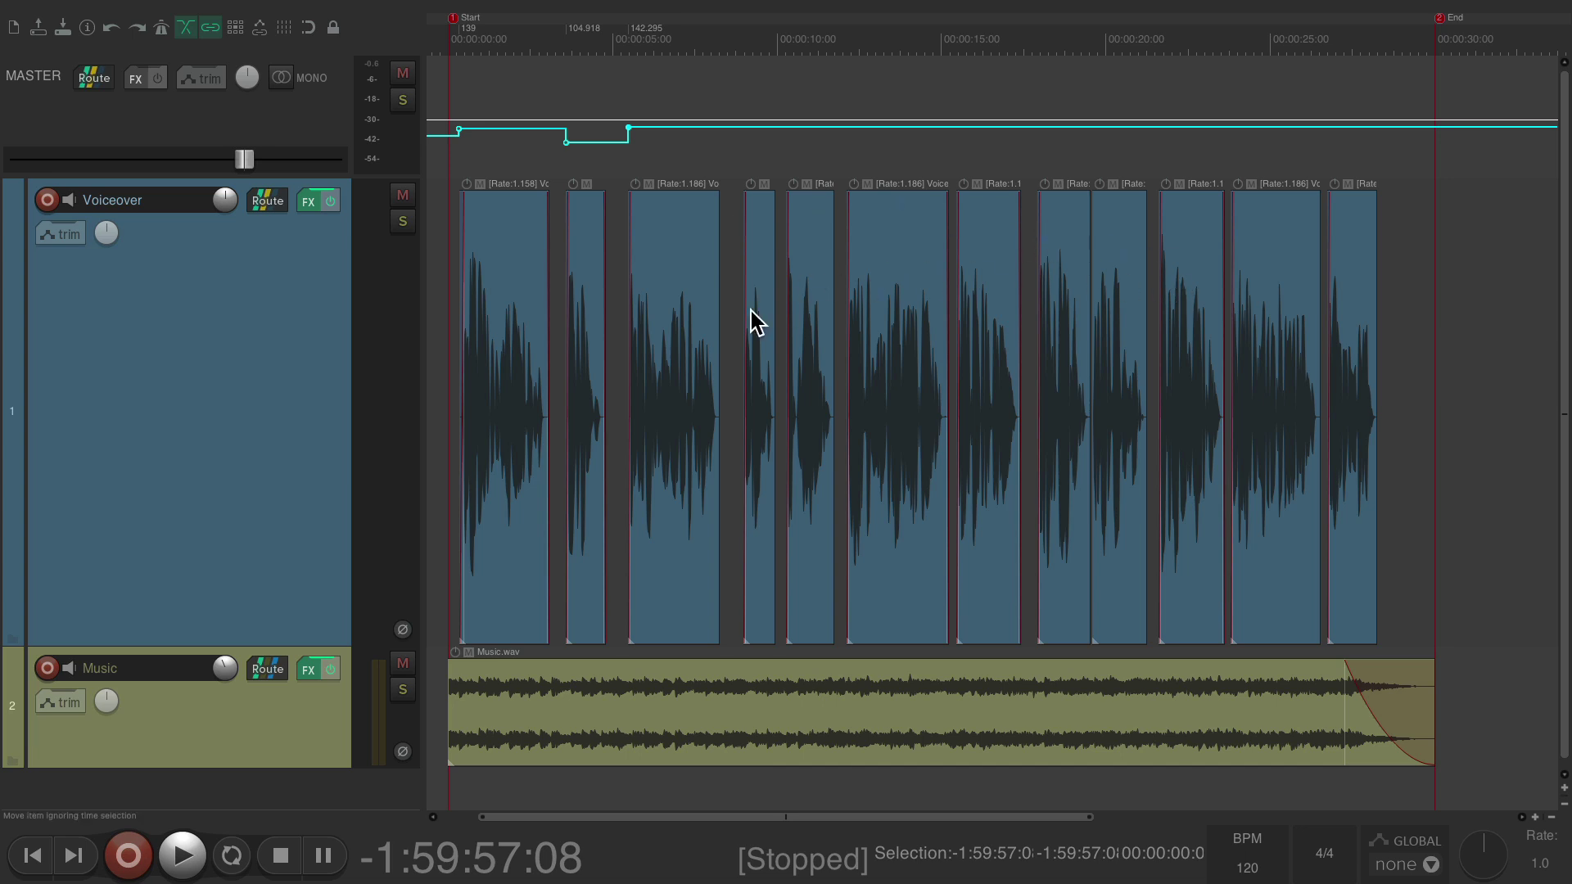
pyautogui.scroll(6, 744, 376)
pyautogui.click(684, 362)
pyautogui.press('space')
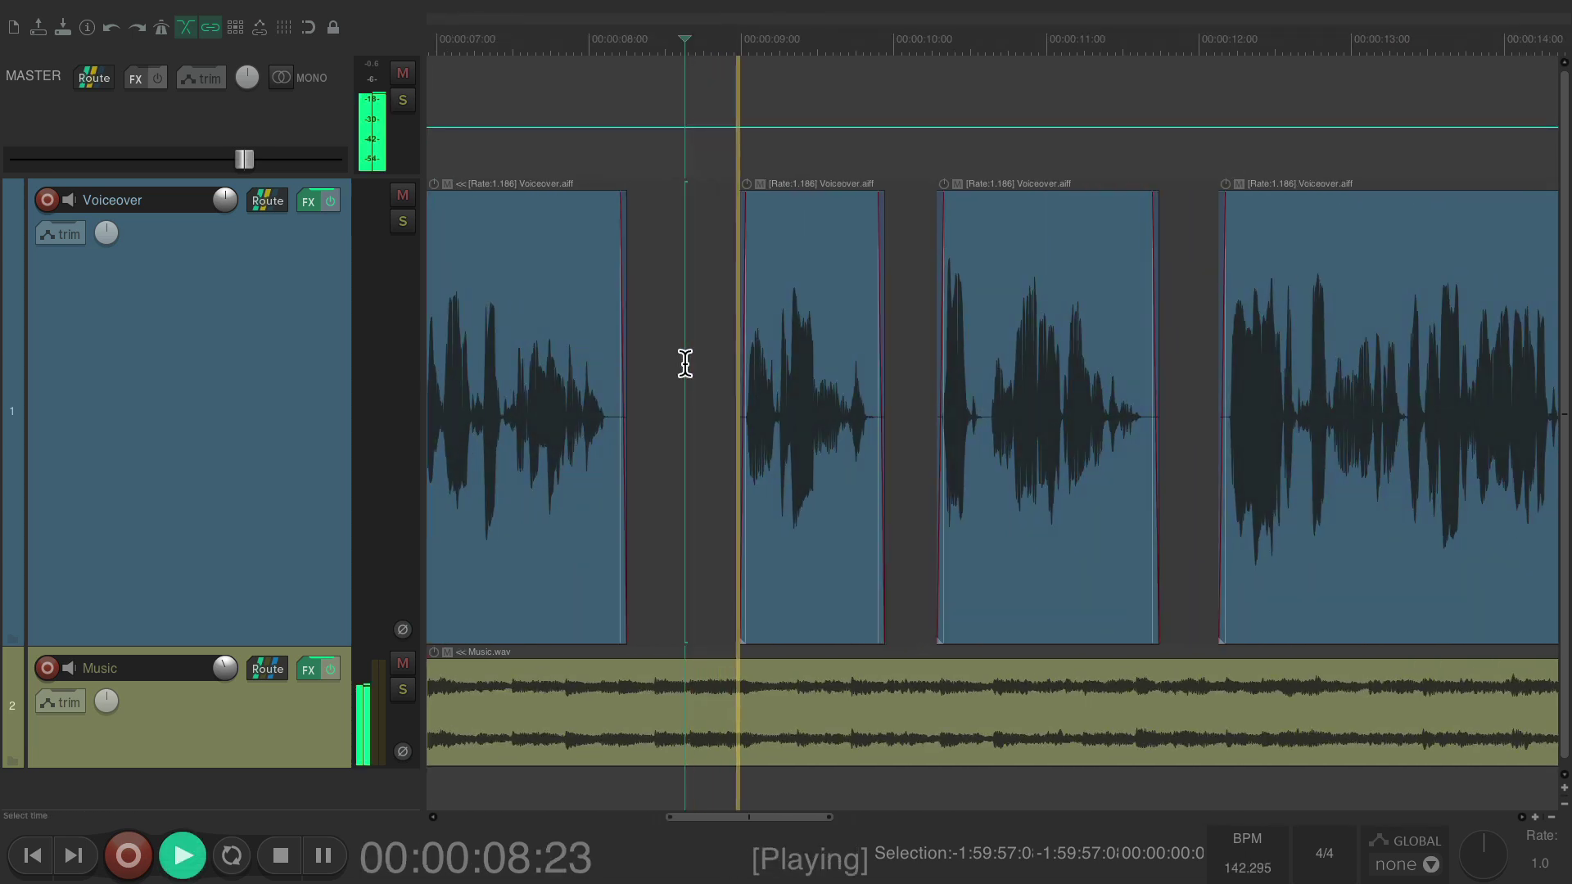
pyautogui.press('space')
pyautogui.press('Tab')
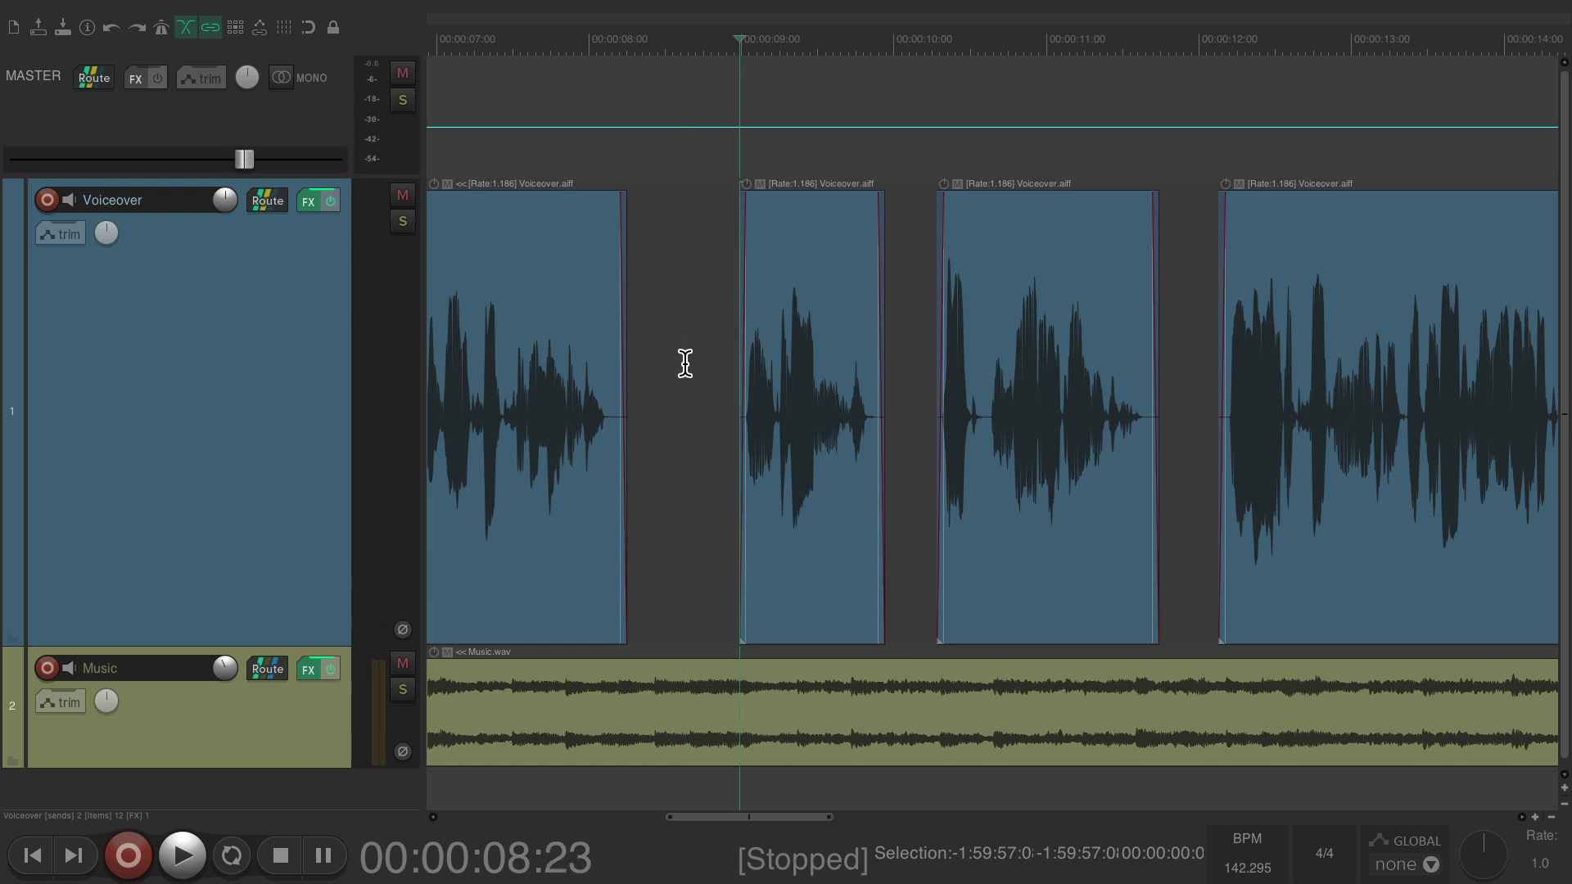
pyautogui.hotkey('shift', 'c')
pyautogui.click(685, 362)
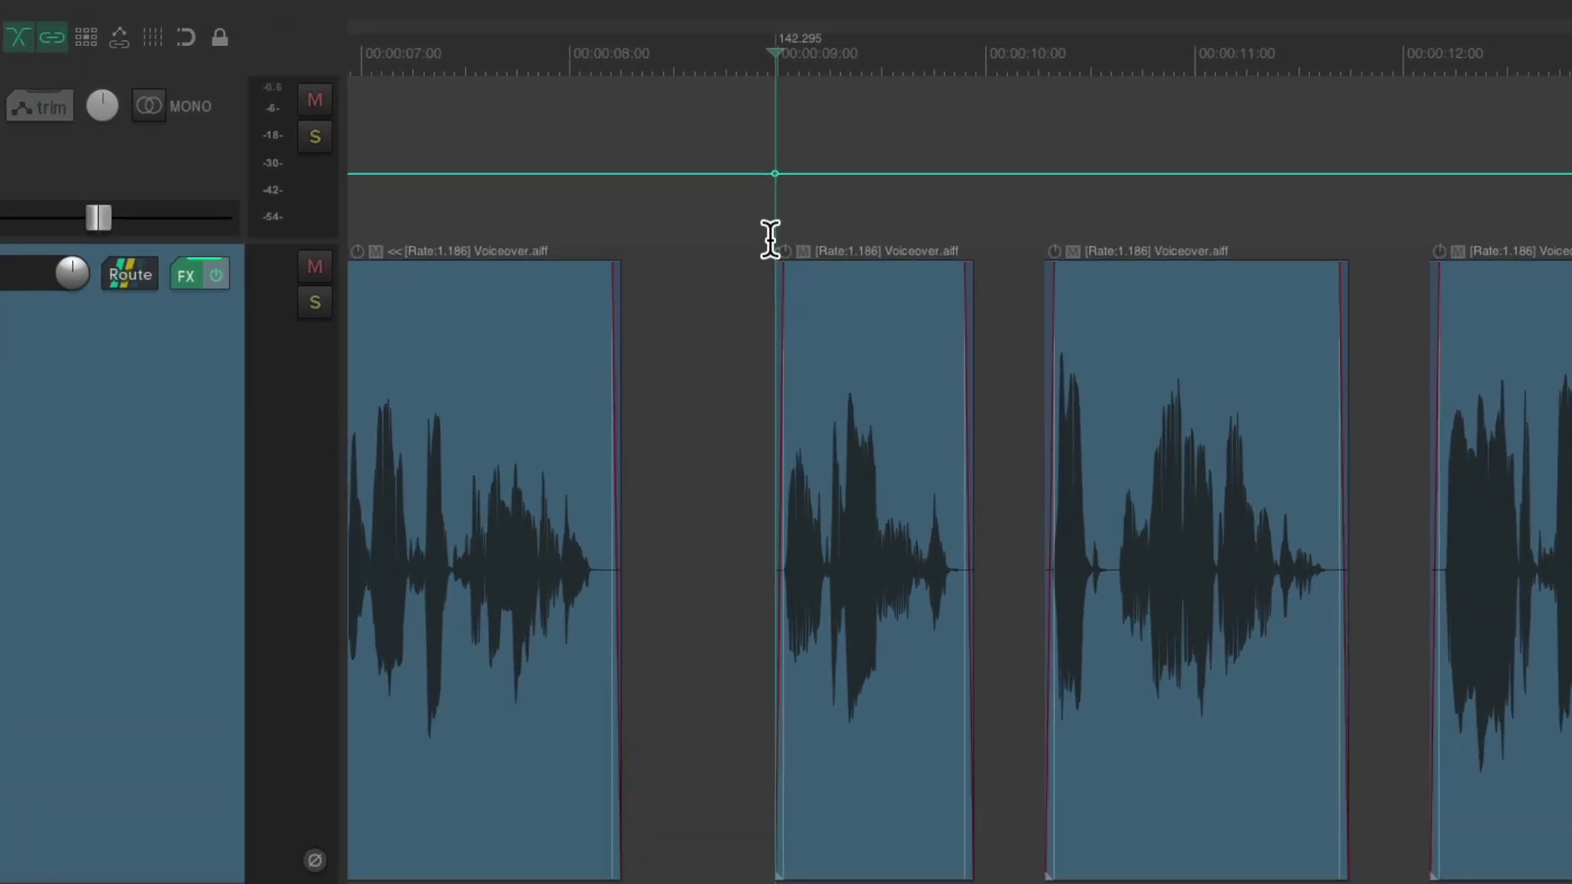
pyautogui.moveTo(772, 175); pyautogui.dragTo(769, 200)
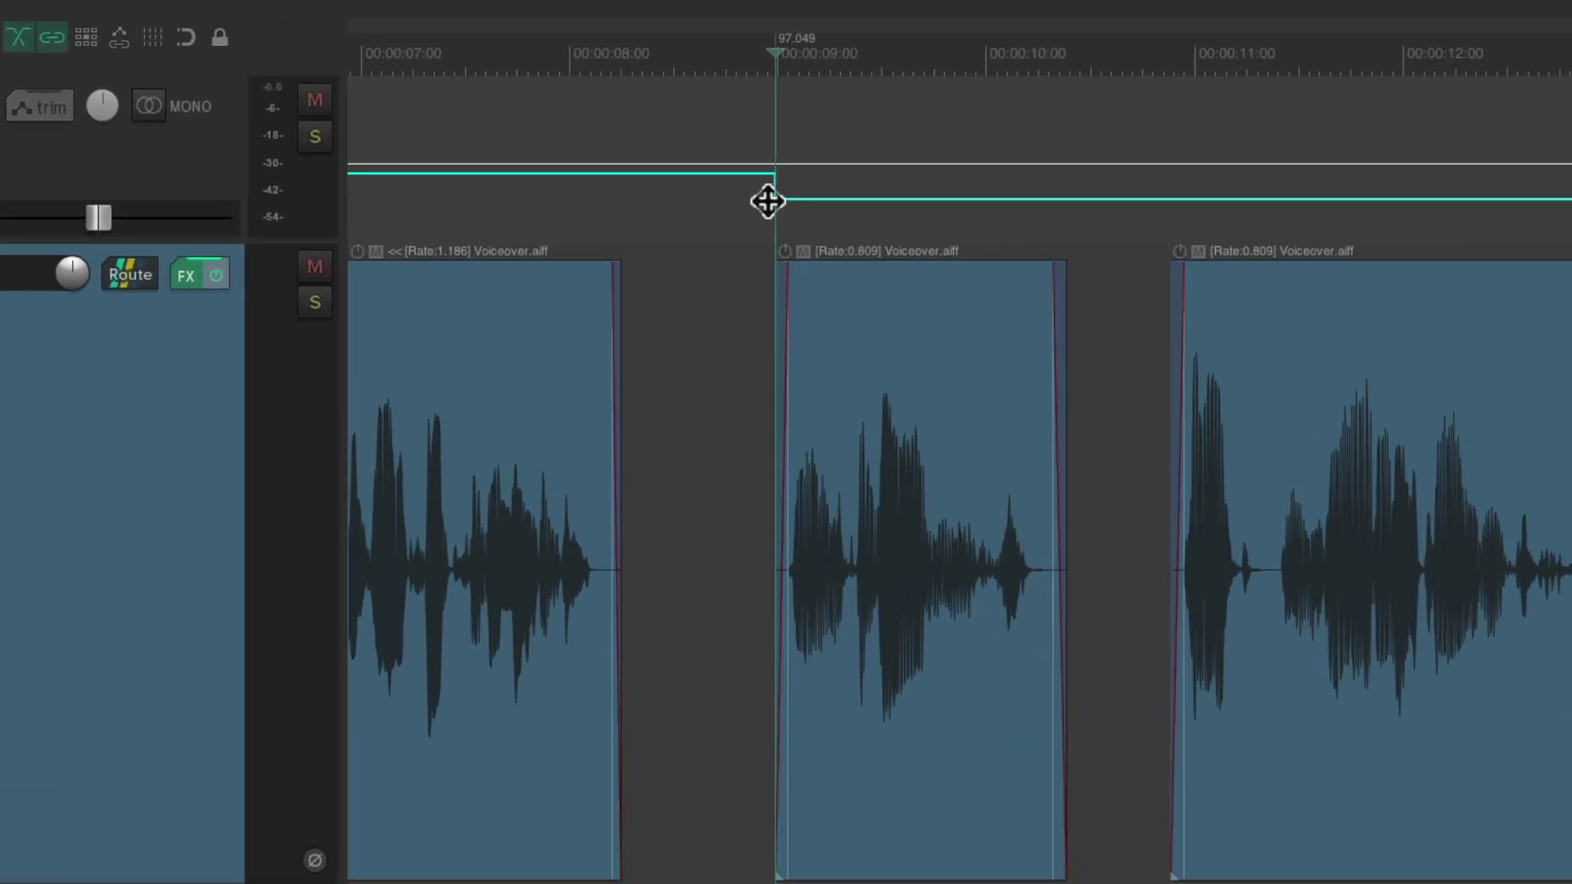
pyautogui.press('space')
pyautogui.press('space')
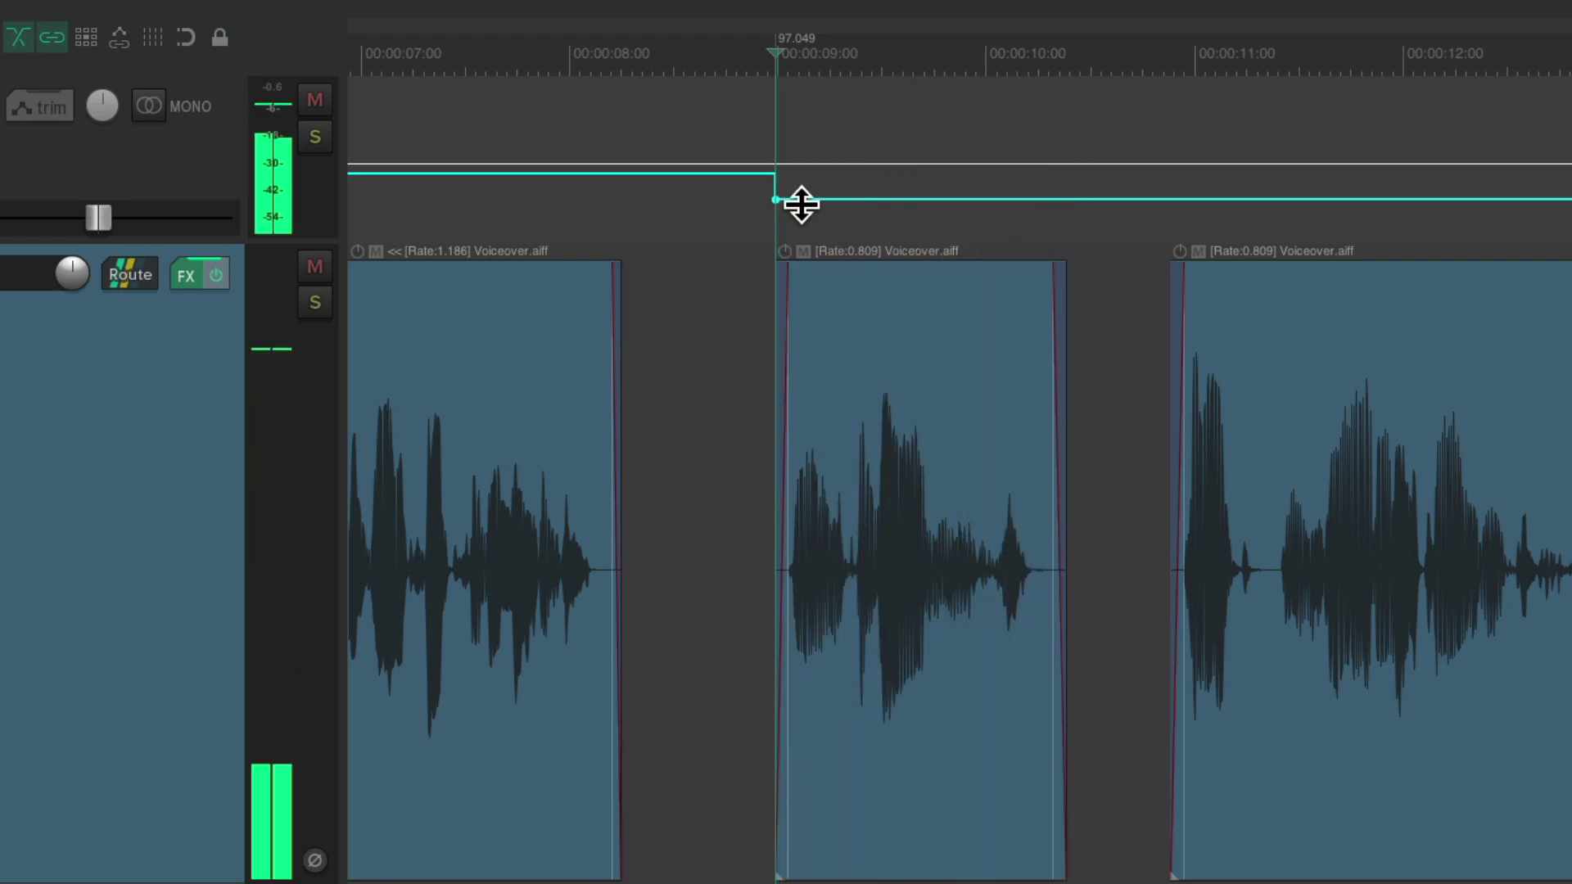
# Add a tempo marker at the next item's start and raise the tempo to 146.23 BPM
pyautogui.click(1112, 404)
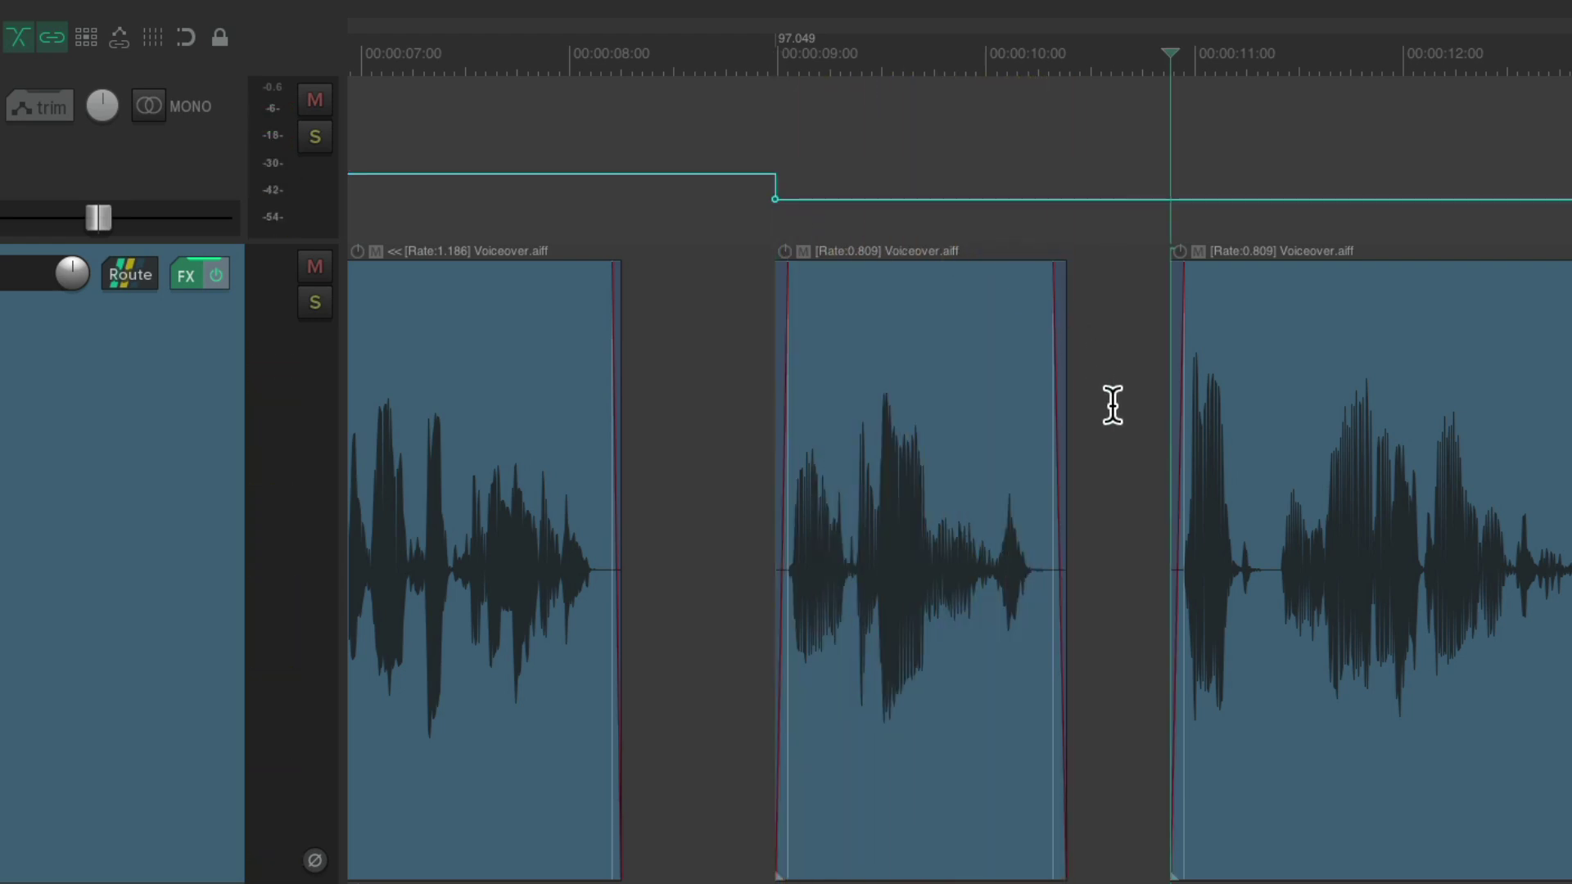
pyautogui.hotkey('shift', 'c')
pyautogui.press('Return')
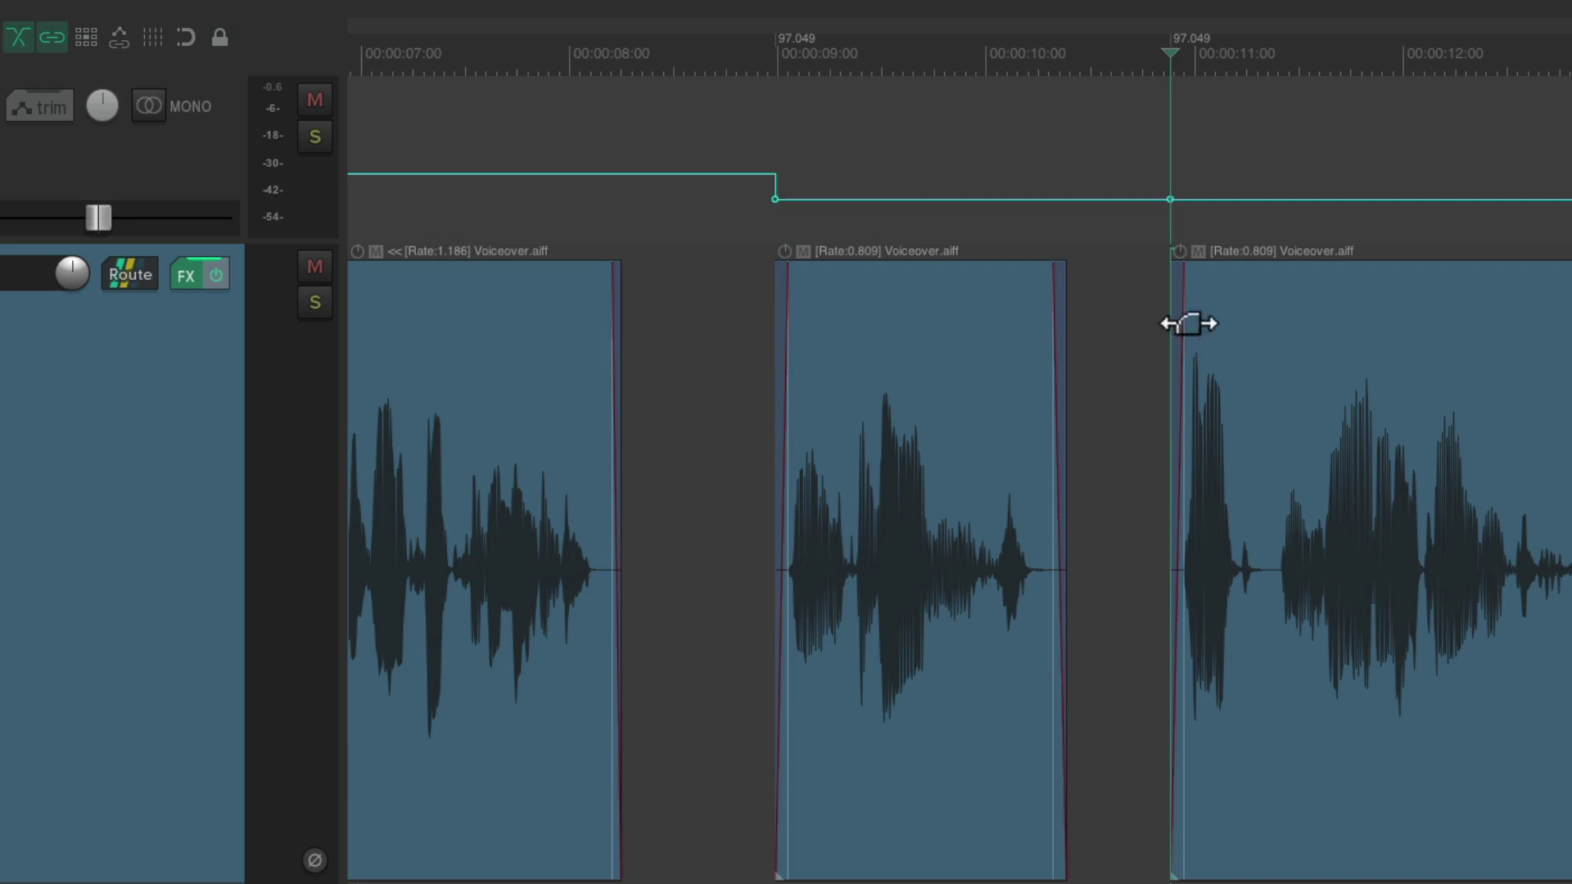
pyautogui.hotkey('ctrl', 'pagedown')
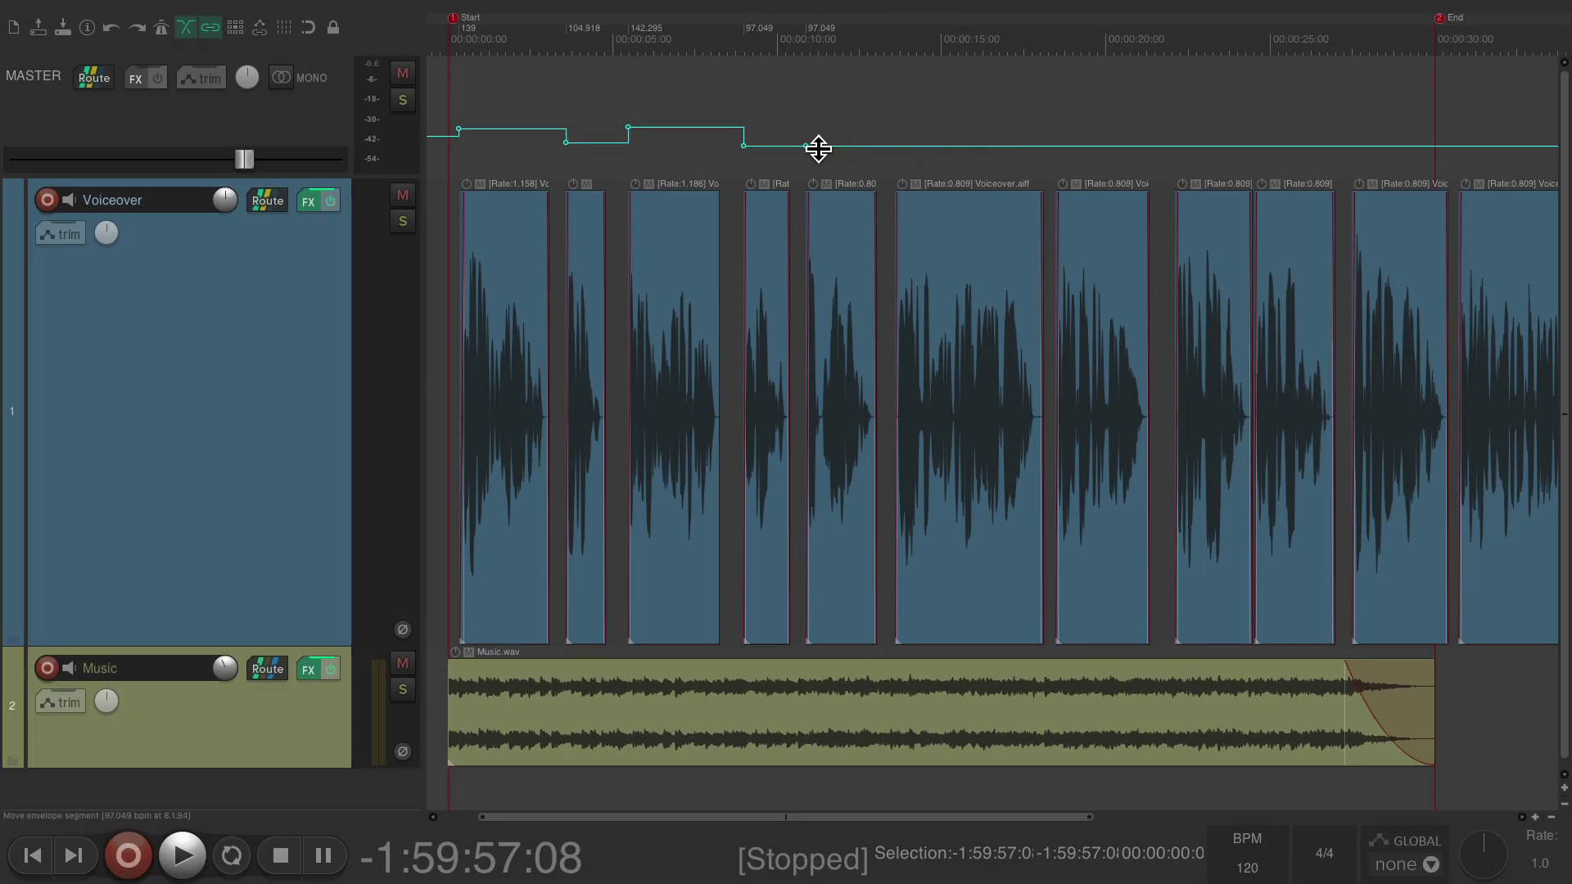
pyautogui.moveTo(807, 144); pyautogui.dragTo(803, 126)
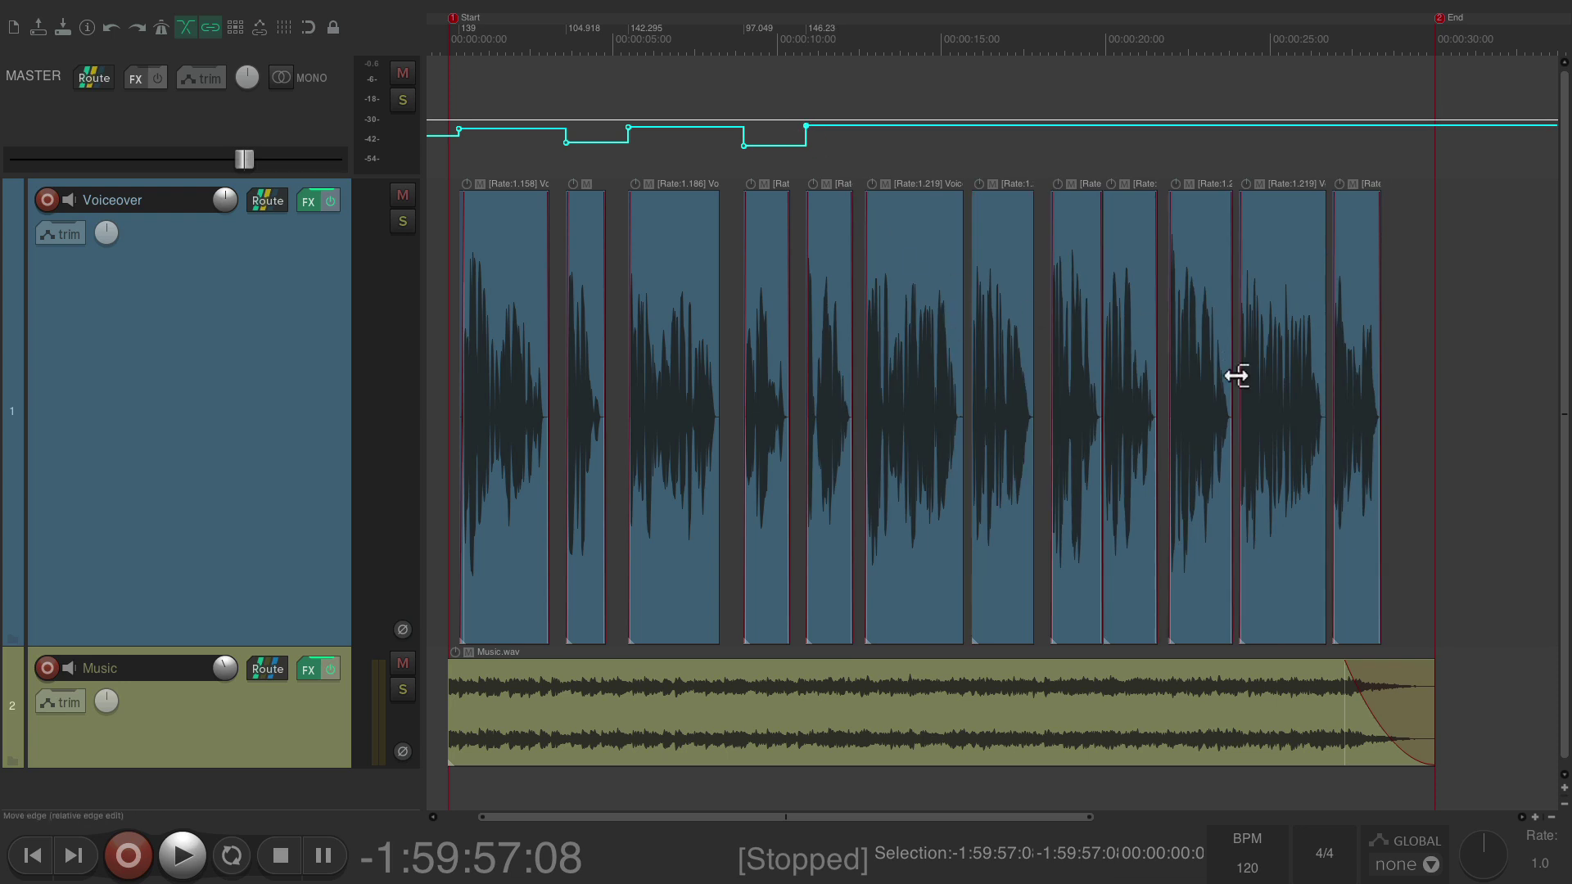